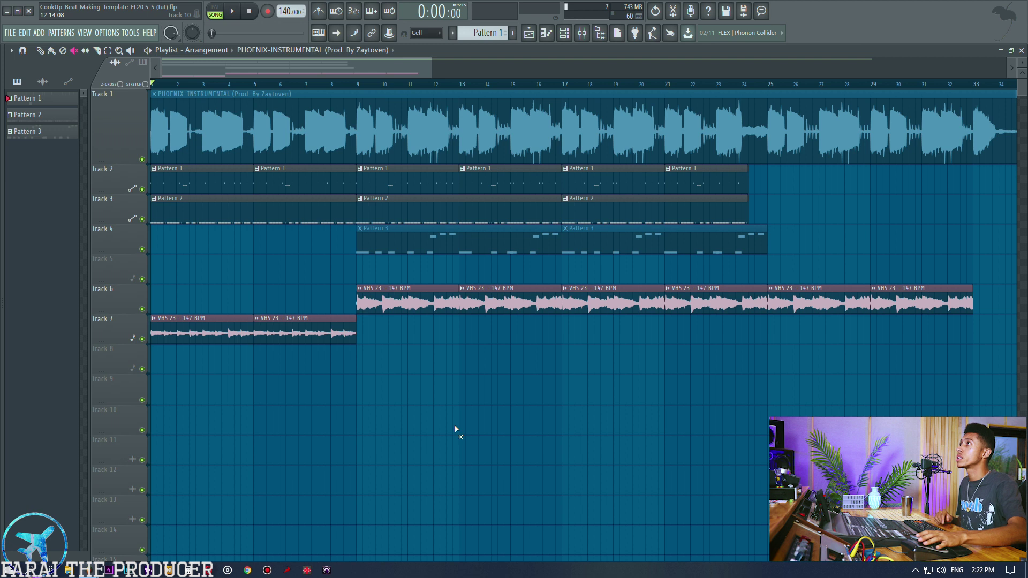
Step: Inspect the PERC 2, MixBus (Dry) and MIXBUS PARALLEL inserts in the mixer
{"action": "left_click", "coordinate": [581, 34]}
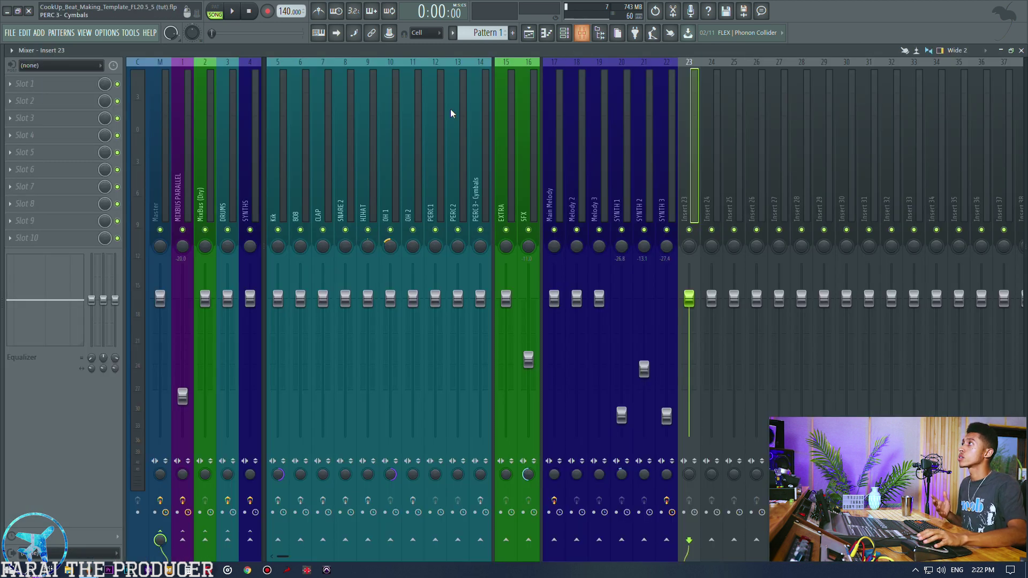
{"action": "left_click", "coordinate": [454, 204]}
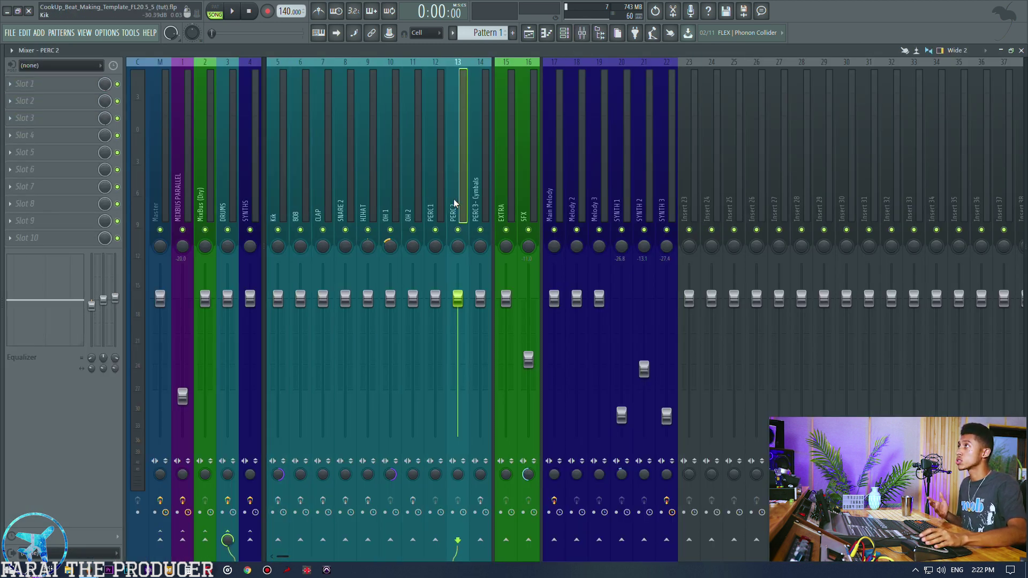
{"action": "left_click", "coordinate": [202, 196]}
{"action": "left_click", "coordinate": [185, 196]}
{"action": "left_click", "coordinate": [208, 194]}
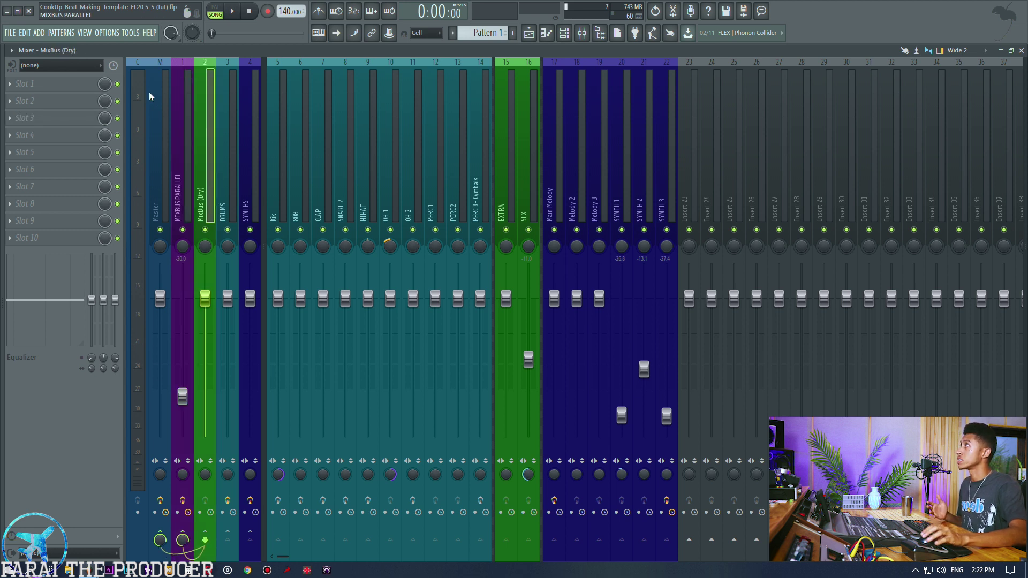
{"action": "left_click", "coordinate": [183, 200]}
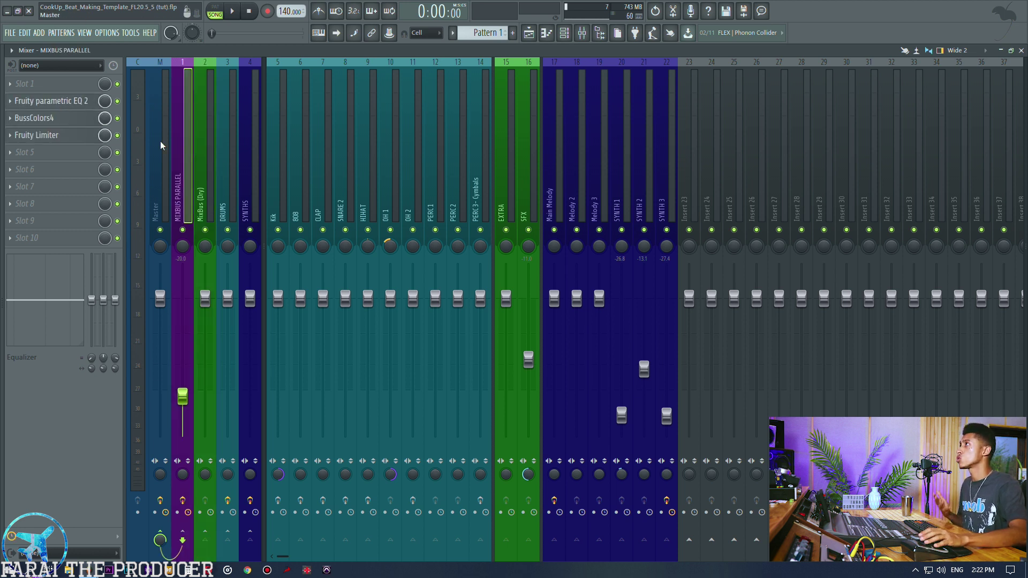
Step: Check BussColors4 on the parallel bus and the Kik chain, then return to the playlist
{"action": "left_click", "coordinate": [75, 118]}
{"action": "left_click", "coordinate": [75, 118]}
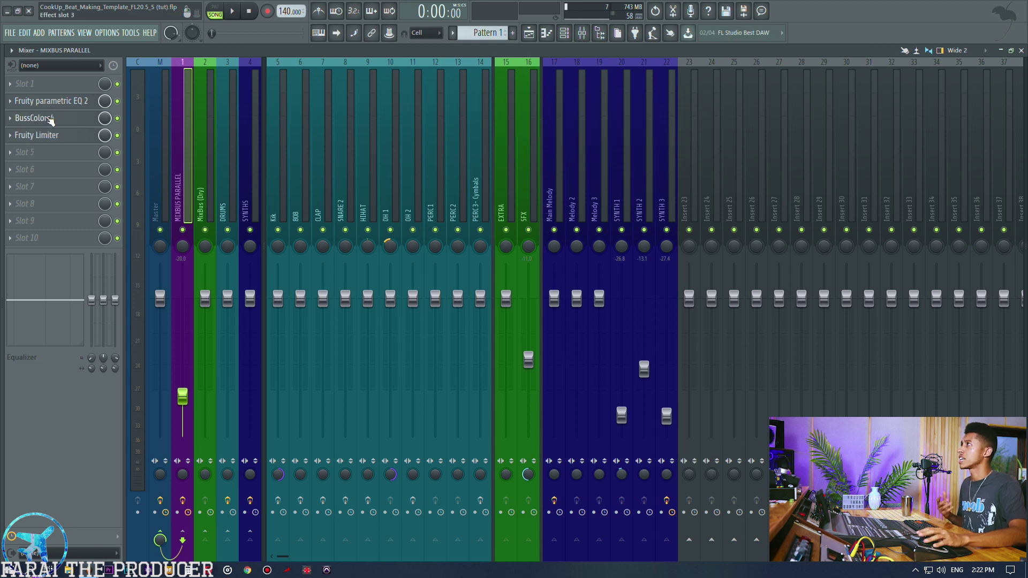
{"action": "left_click", "coordinate": [209, 165]}
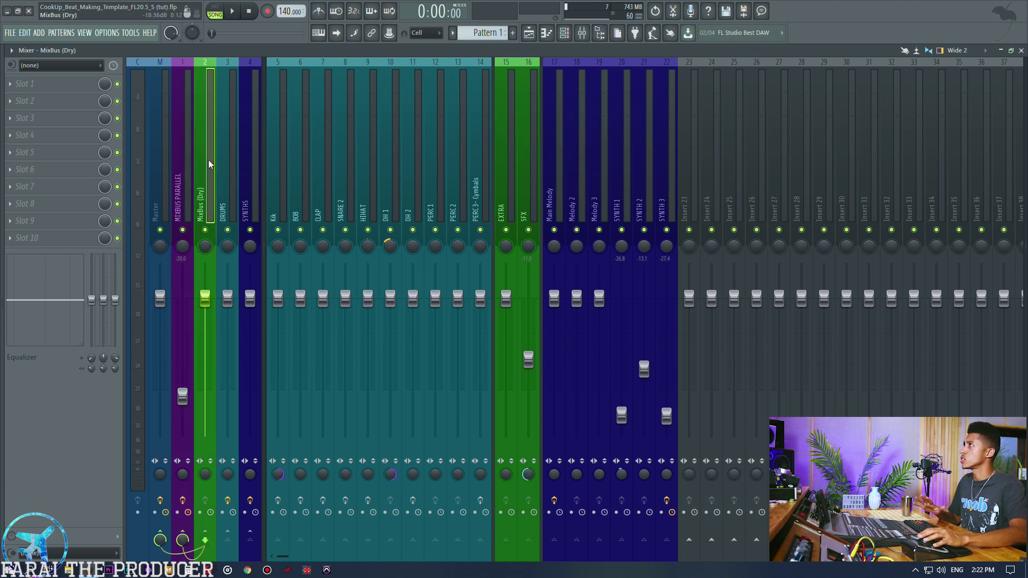
{"action": "left_click", "coordinate": [279, 170]}
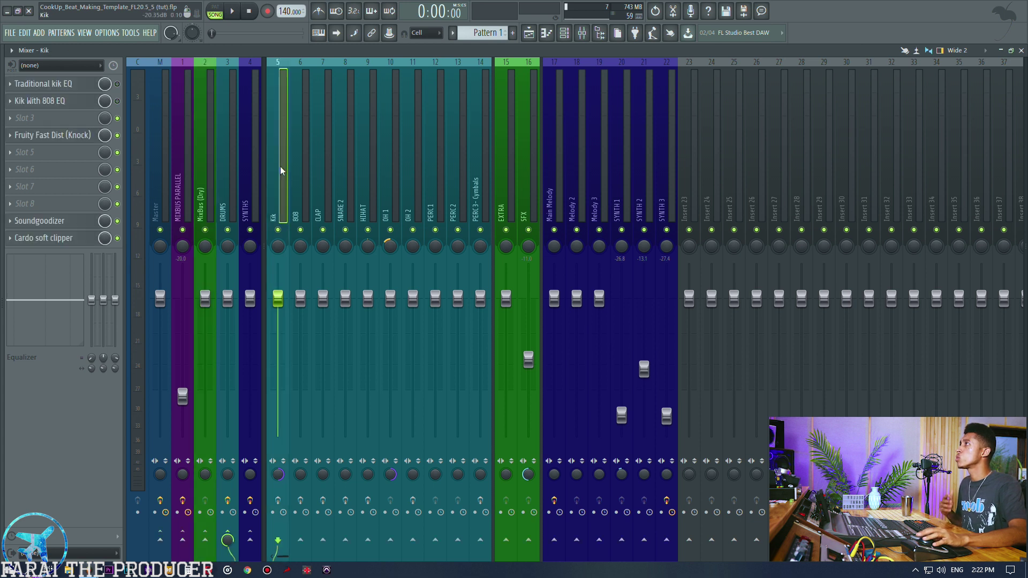
{"action": "left_click", "coordinate": [528, 33]}
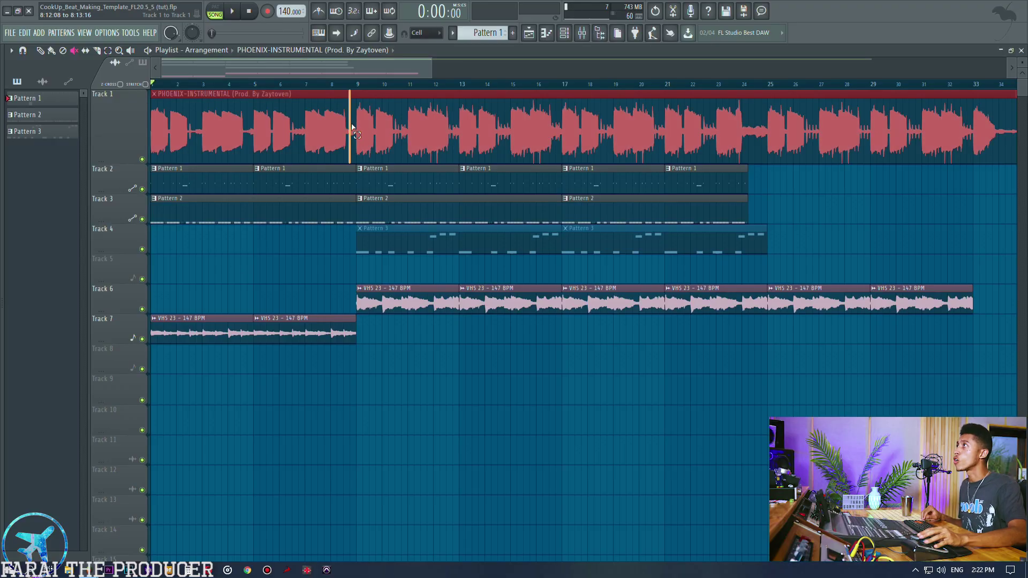
{"action": "scroll", "coordinate": [349, 94], "scroll_direction": "up", "scroll_amount": 10}
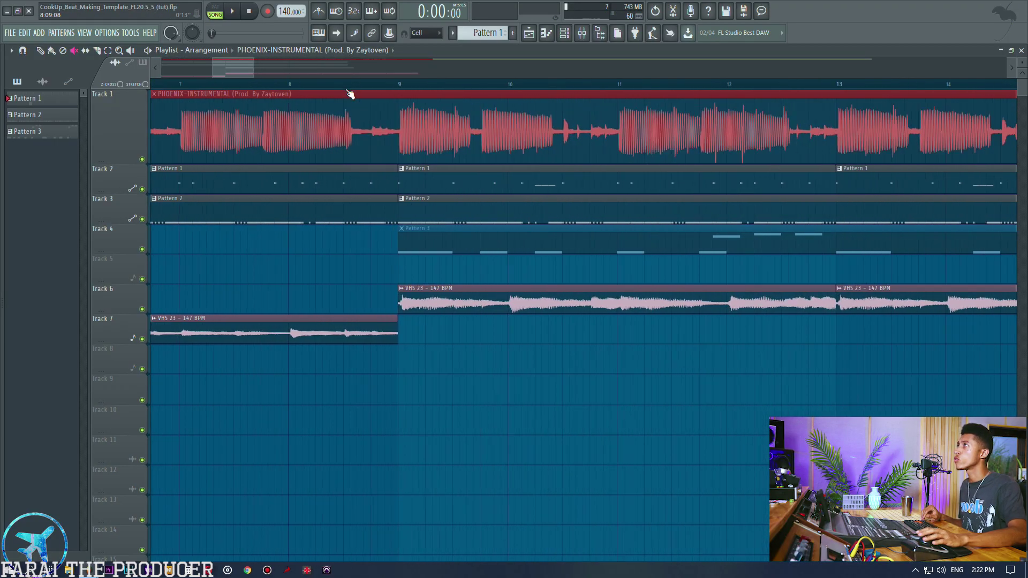
{"action": "left_click_drag", "start_coordinate": [359, 133], "coordinate": [428, 145]}
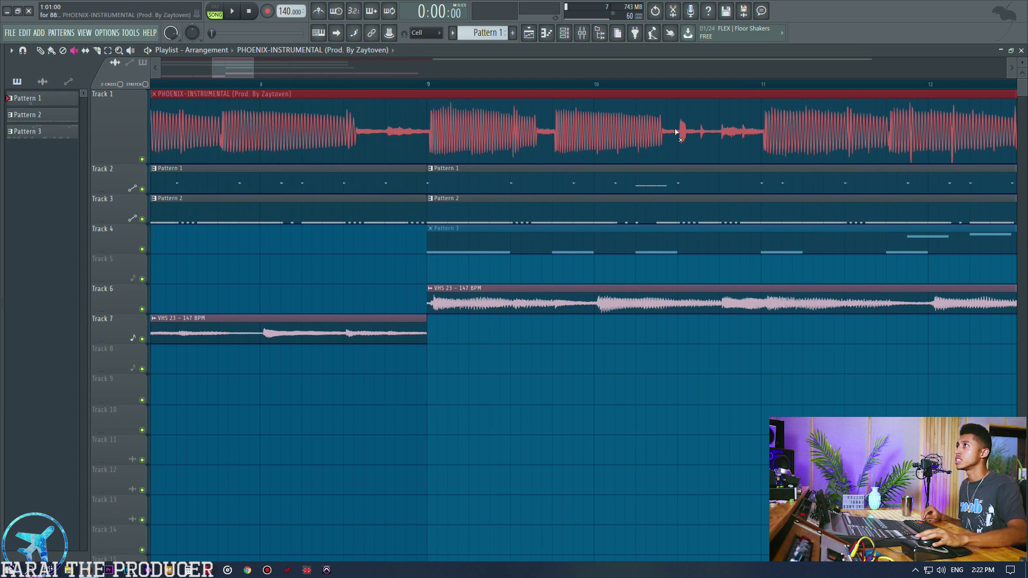
{"action": "left_click_drag", "start_coordinate": [675, 133], "coordinate": [761, 139]}
{"action": "left_click", "coordinate": [646, 128]}
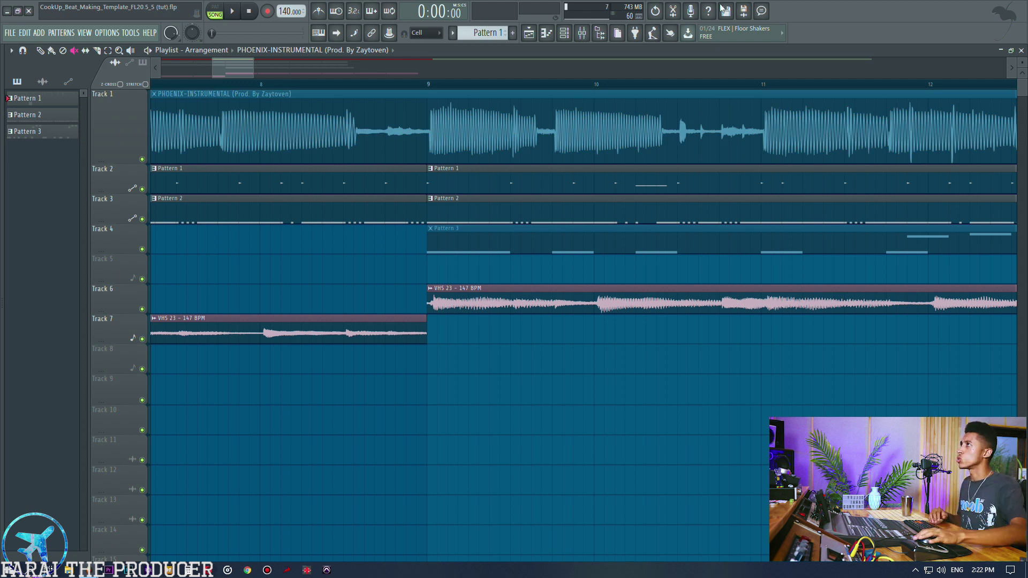
{"action": "scroll", "coordinate": [367, 92], "scroll_direction": "down", "scroll_amount": 5}
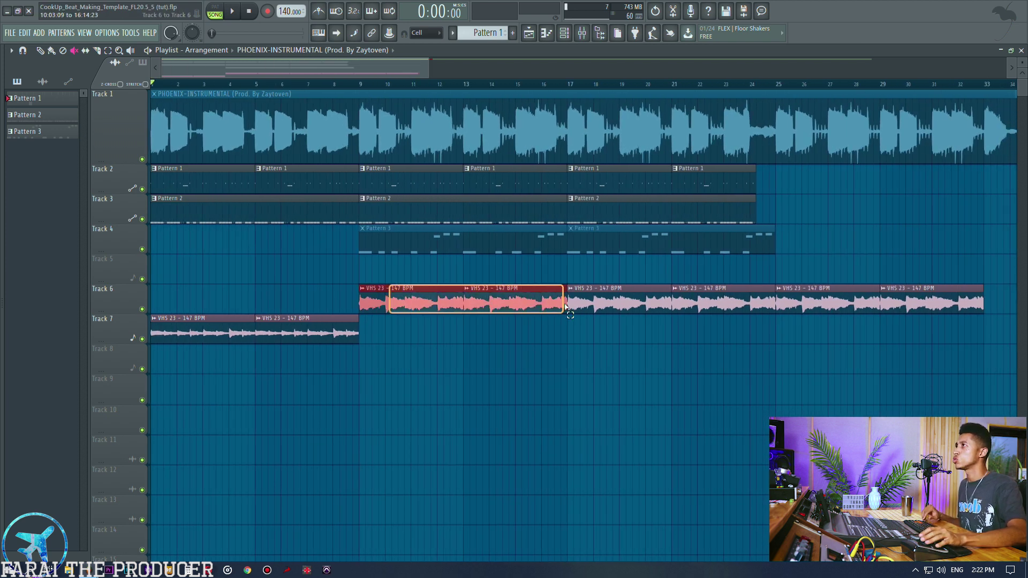
Step: Play the beat from bar 5 while switching between the mixer and playlist
{"action": "left_click", "coordinate": [263, 85]}
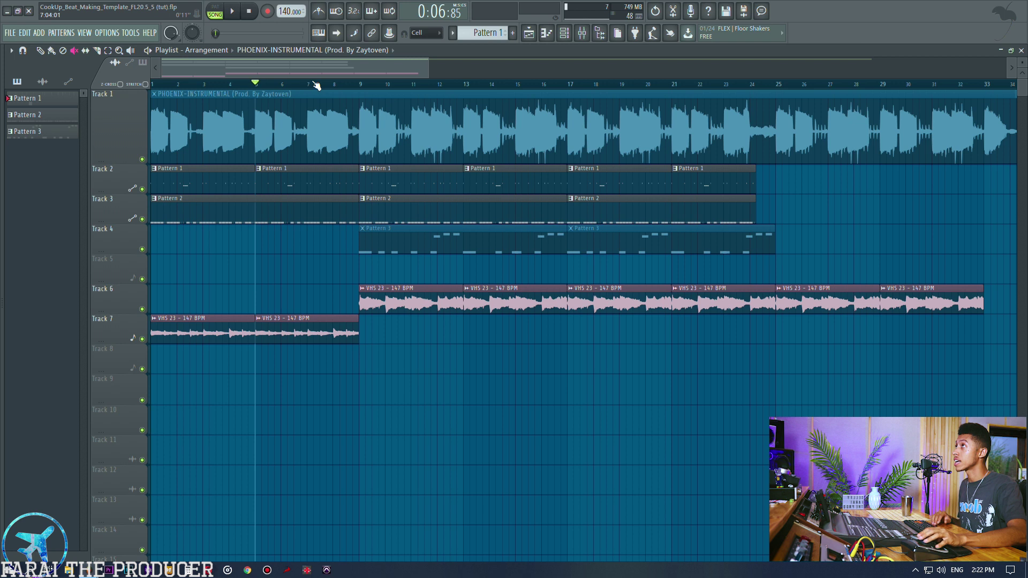
{"action": "key", "text": "space"}
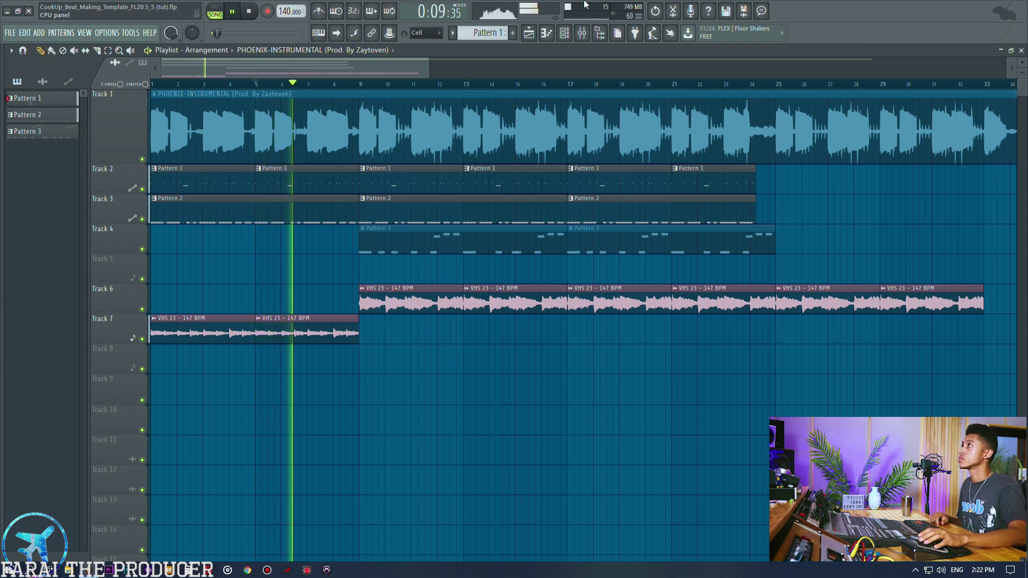
{"action": "left_click", "coordinate": [582, 34]}
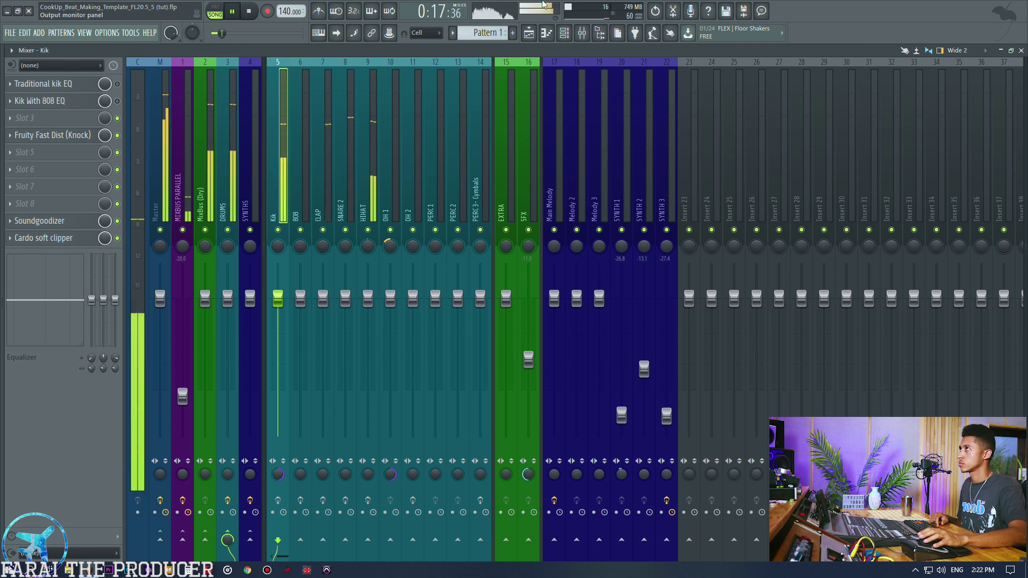
{"action": "left_click", "coordinate": [529, 33]}
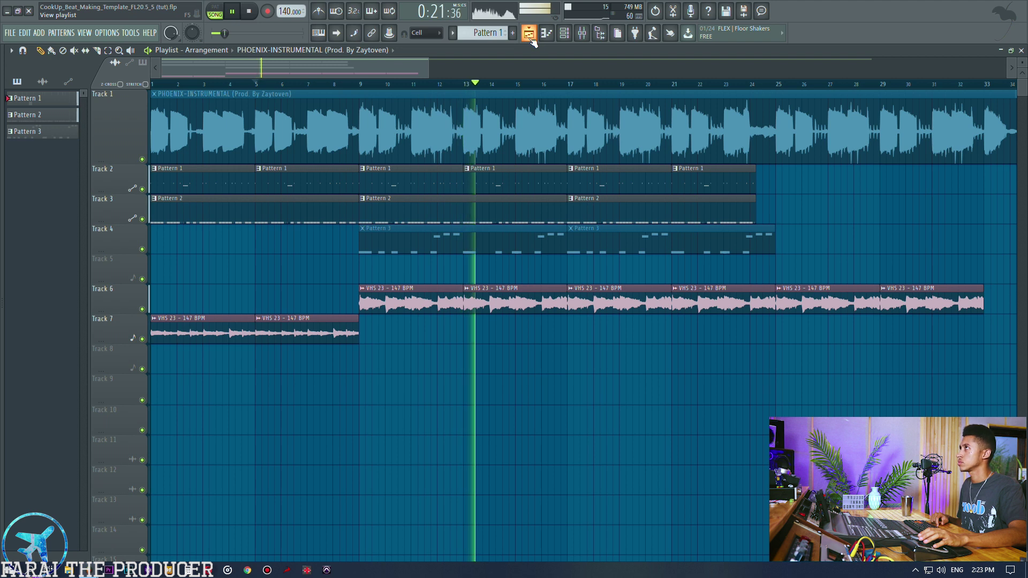
Step: With the mixer back up, check the MixBus (Dry) and DRUMS bus effects, then stop playback
{"action": "left_click", "coordinate": [582, 33]}
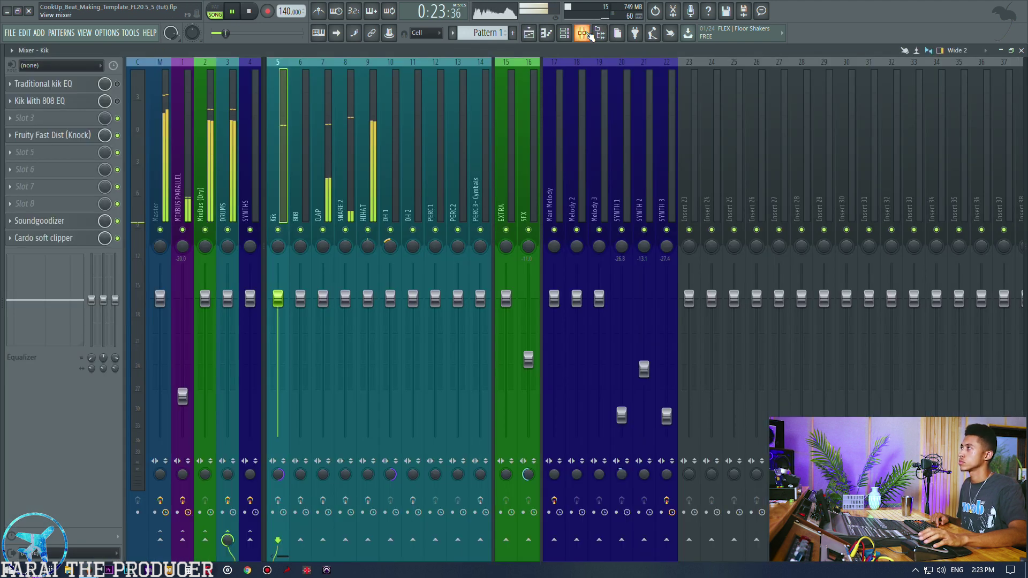
{"action": "left_click", "coordinate": [205, 97]}
{"action": "left_click", "coordinate": [224, 113]}
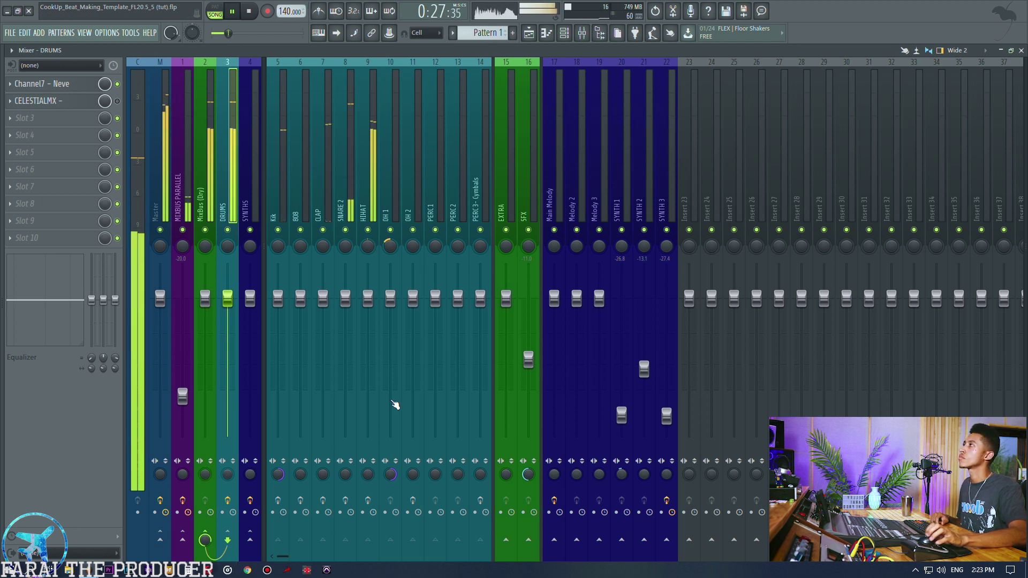
{"action": "key", "text": "space"}
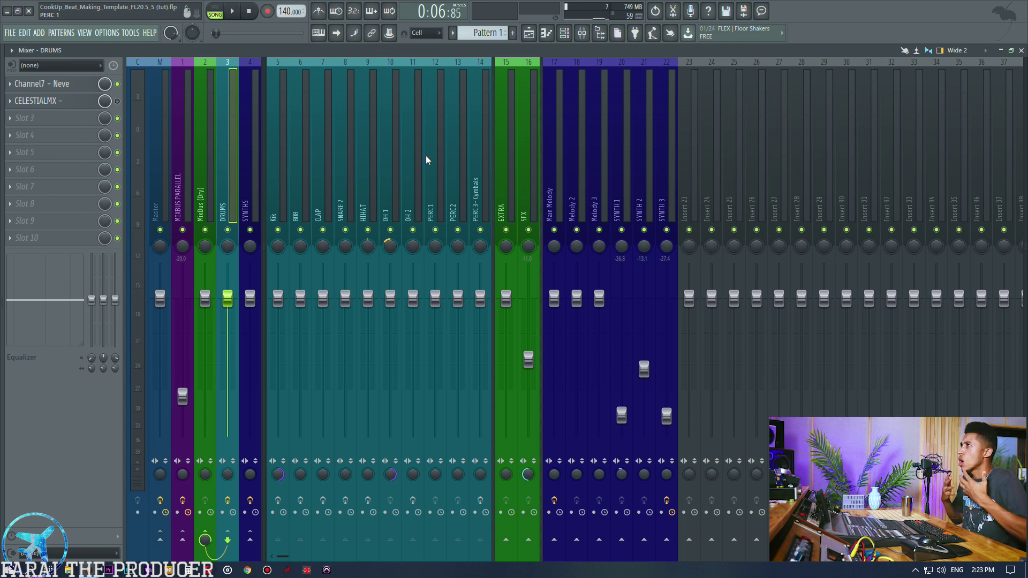
Step: After reviewing the Kik and DRUMS chains, add a send from the 808 track to Insert 23
{"action": "left_click", "coordinate": [273, 154]}
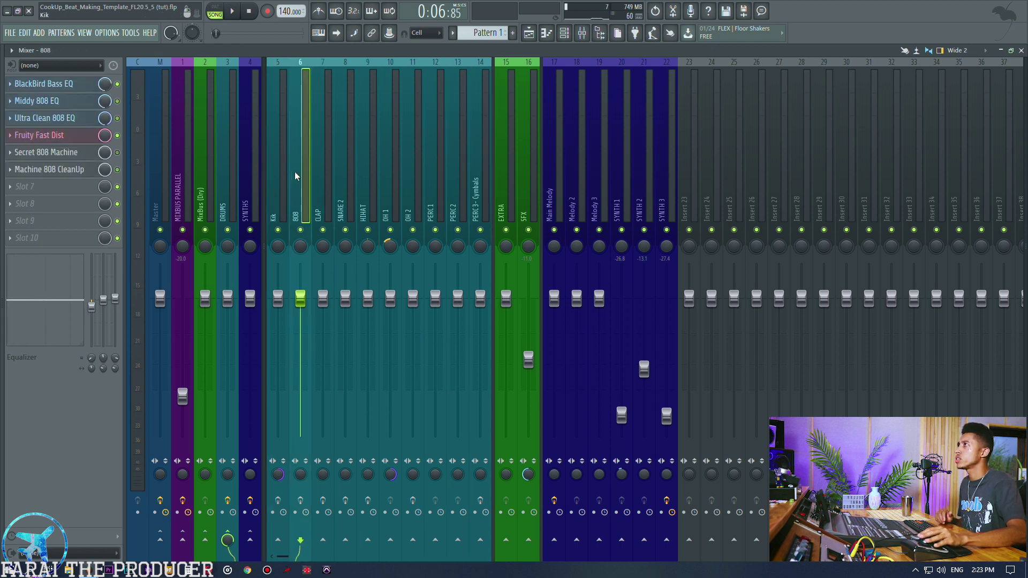
{"action": "left_click", "coordinate": [224, 182]}
{"action": "left_click", "coordinate": [279, 203]}
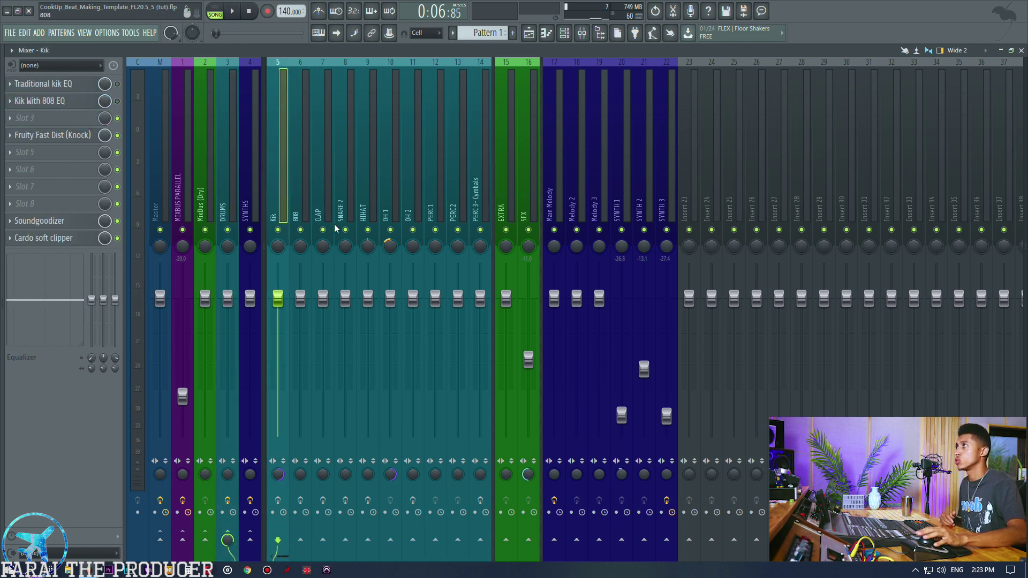
{"action": "left_click", "coordinate": [295, 177]}
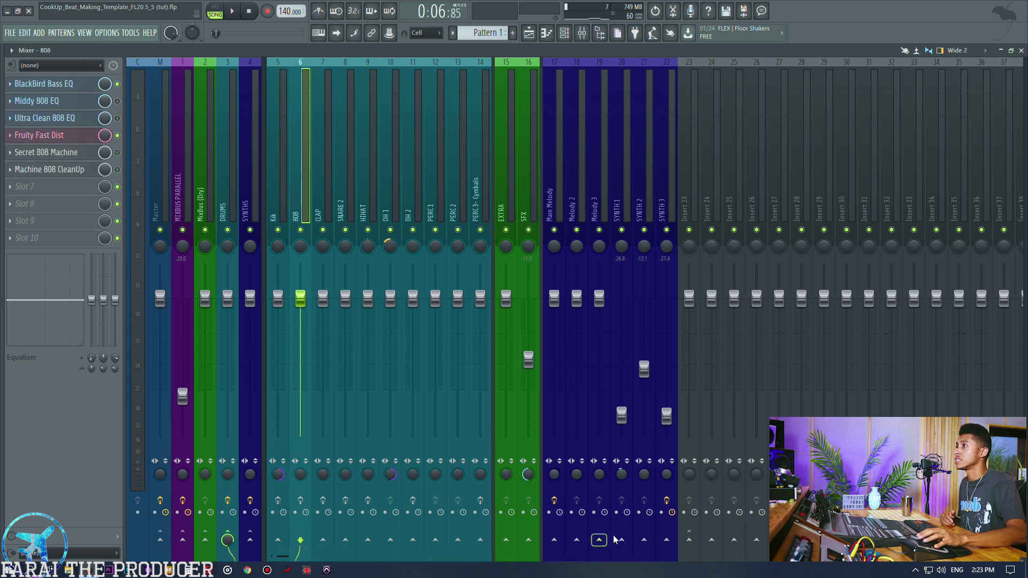
{"action": "left_click", "coordinate": [689, 539]}
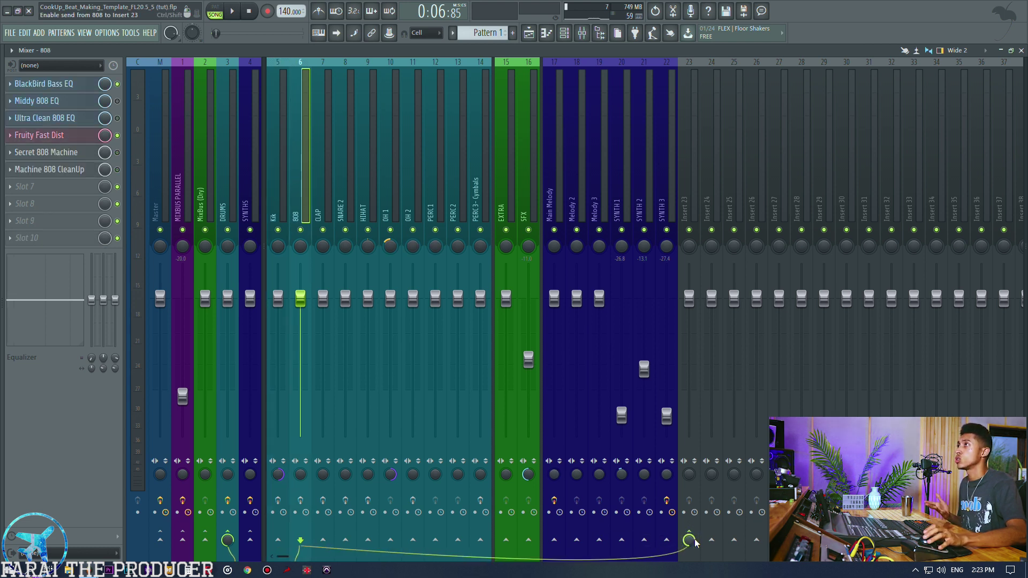
{"action": "left_click", "coordinate": [286, 188]}
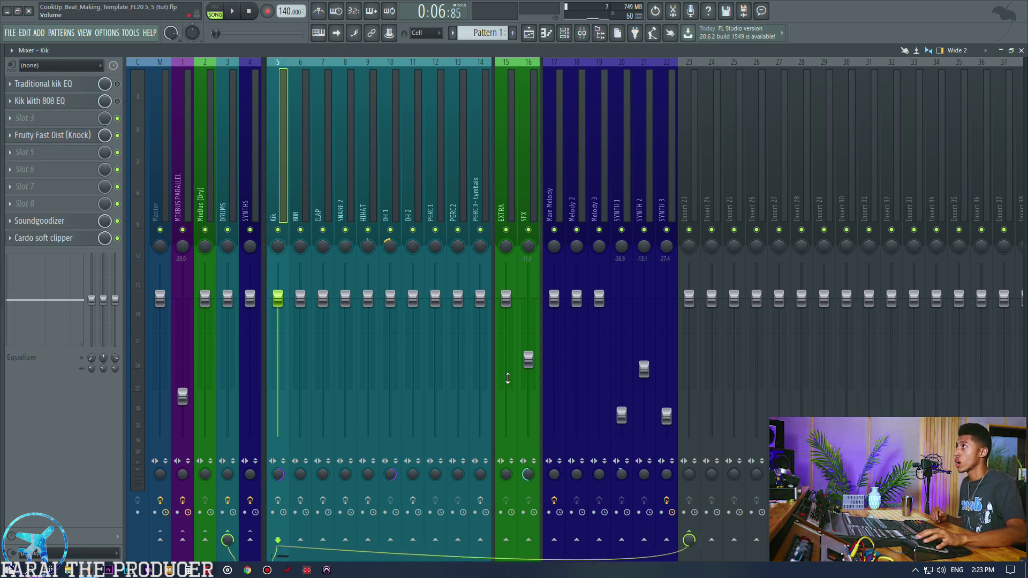
{"action": "left_click", "coordinate": [302, 196]}
{"action": "left_click", "coordinate": [225, 180]}
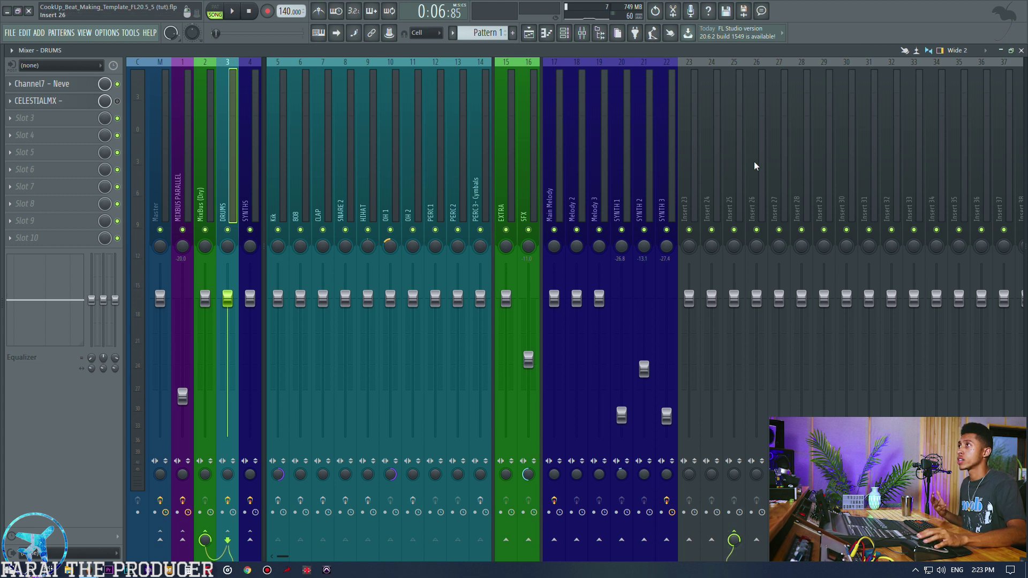
Step: Rename Insert 25 to 'SMASH' and give its mixer strip a blue colour
{"action": "right_click", "coordinate": [736, 167]}
{"action": "key", "text": "F2"}
{"action": "type", "text": "SMASH"}
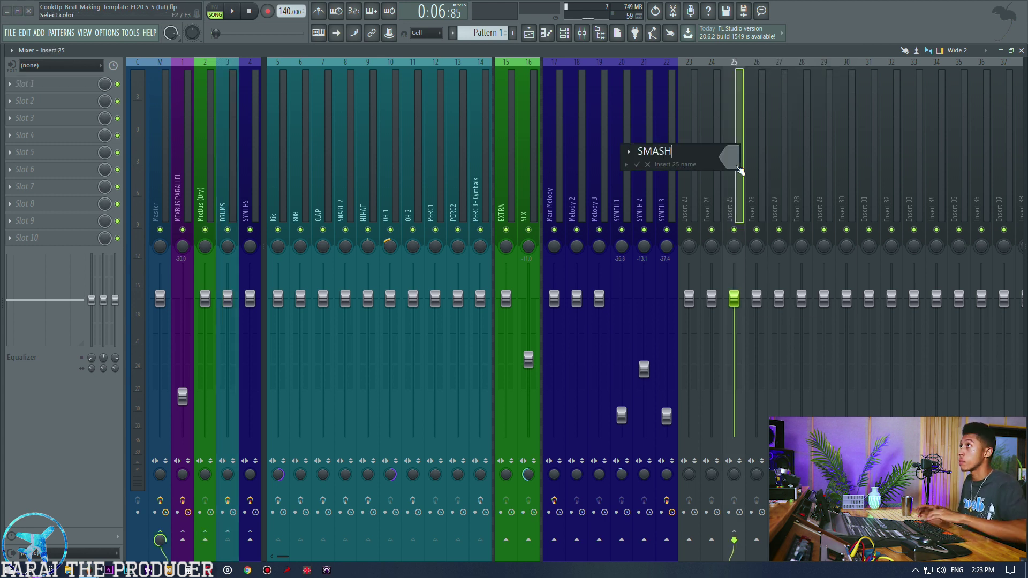
{"action": "key", "text": "Return"}
{"action": "key", "text": "F2"}
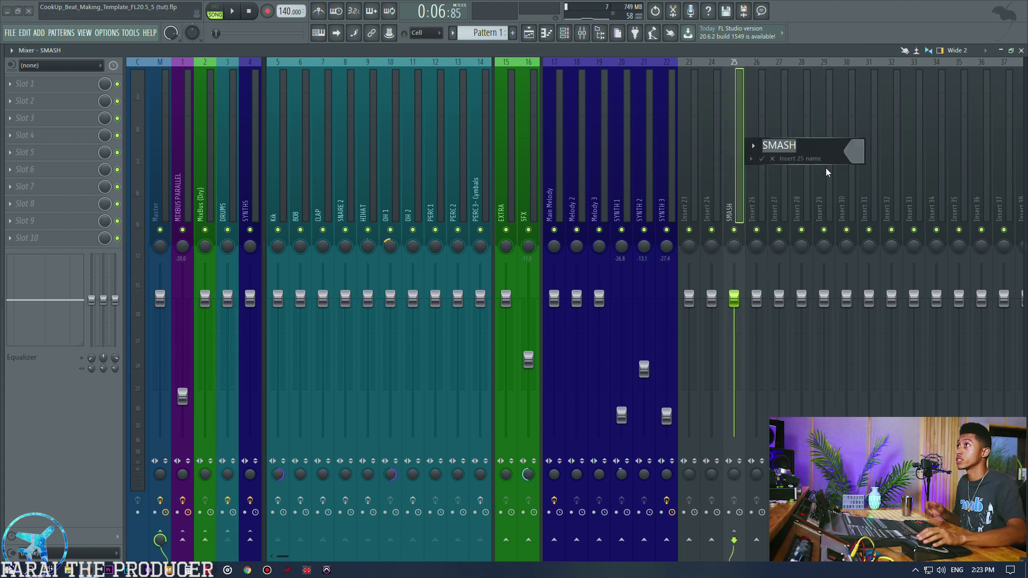
{"action": "left_click", "coordinate": [855, 151]}
{"action": "left_click", "coordinate": [867, 214]}
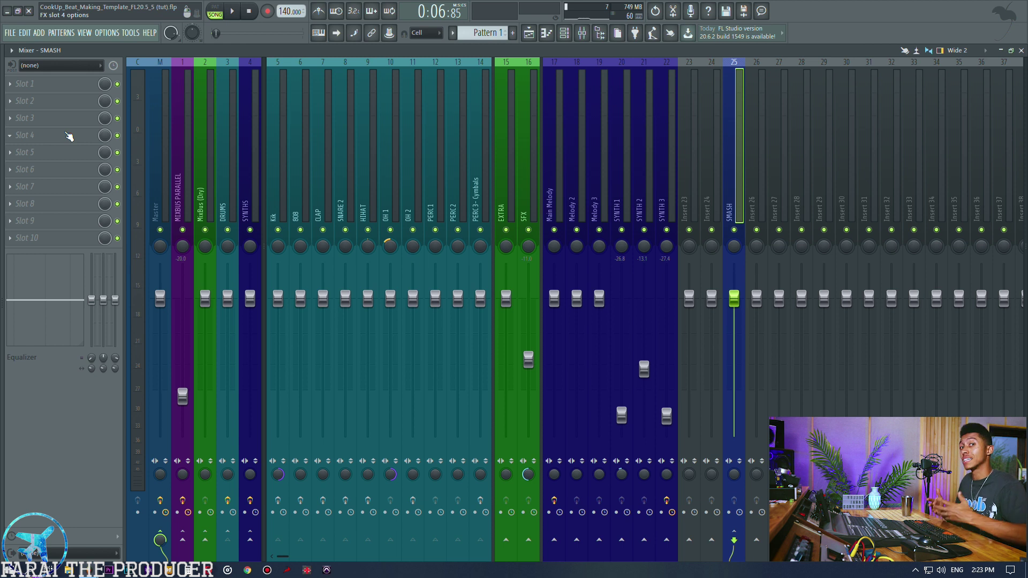
Step: Load UAD UA 1176 Rev A into SMASH's fourth effect slot and move its window lower
{"action": "left_click", "coordinate": [52, 143]}
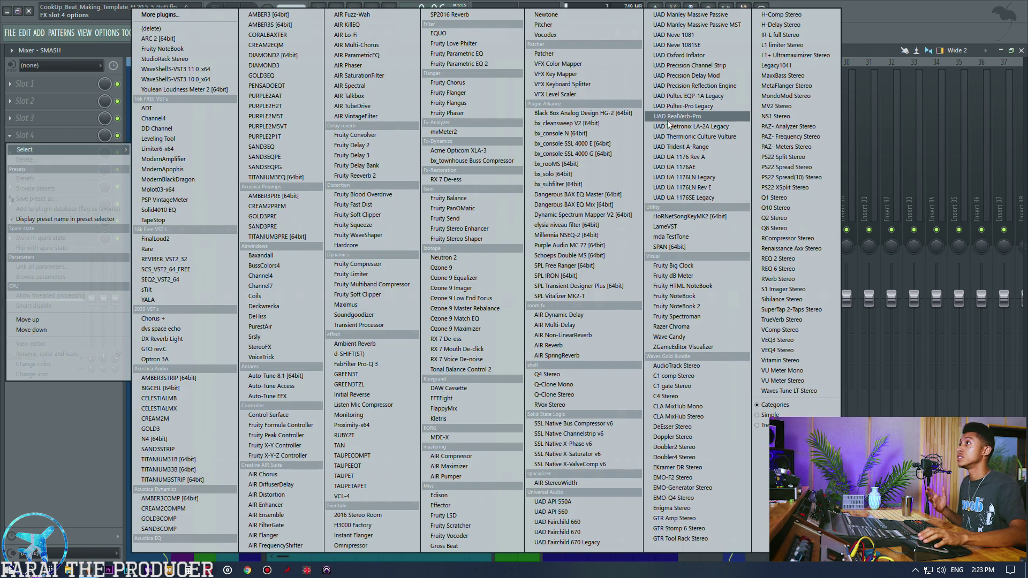
{"action": "left_click", "coordinate": [703, 158]}
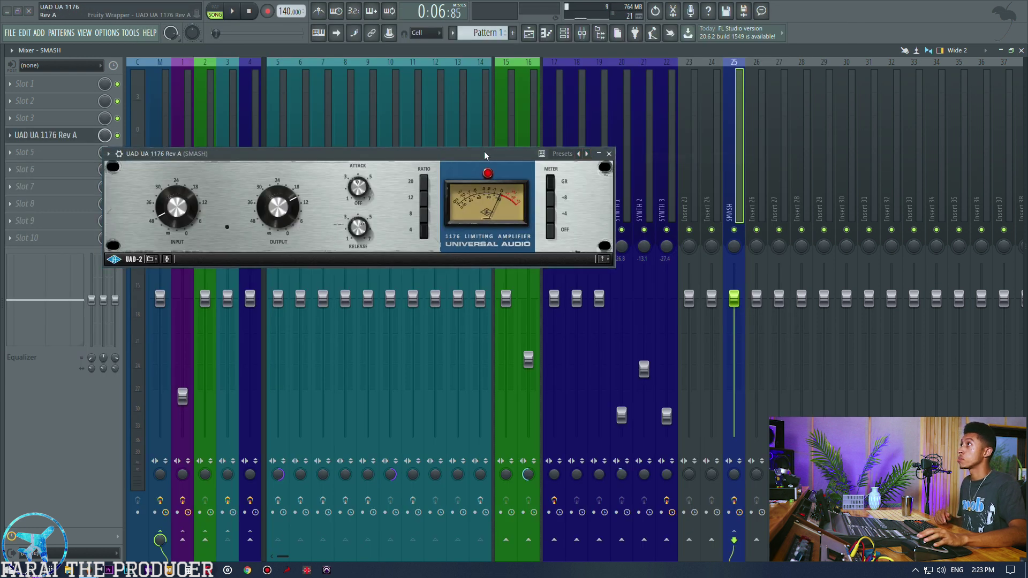
{"action": "left_click_drag", "start_coordinate": [480, 156], "coordinate": [627, 281]}
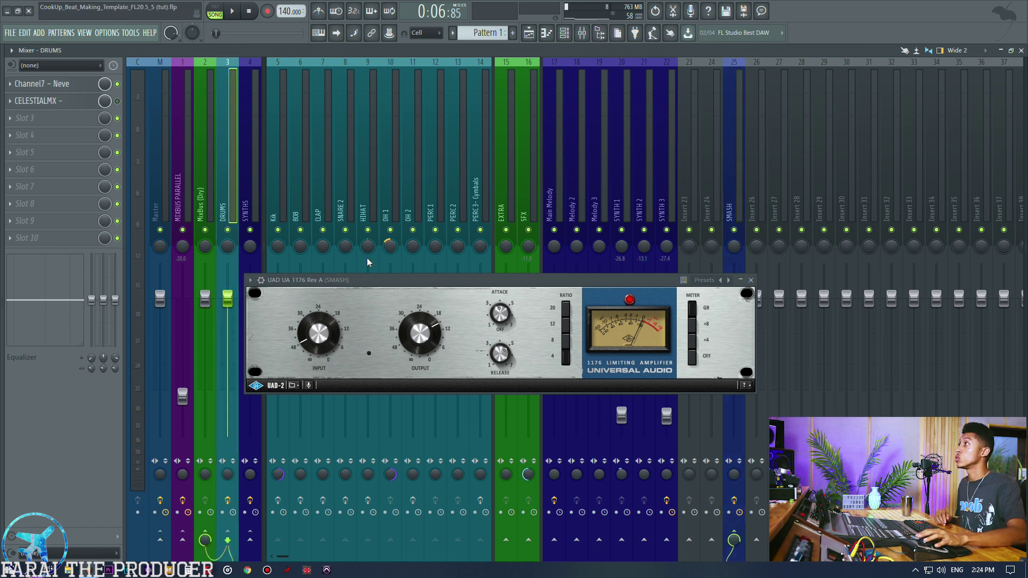
Step: Play the beat comparing SMASH muted, then bring up the plugin list for SMASH's first slot
{"action": "key", "text": "space"}
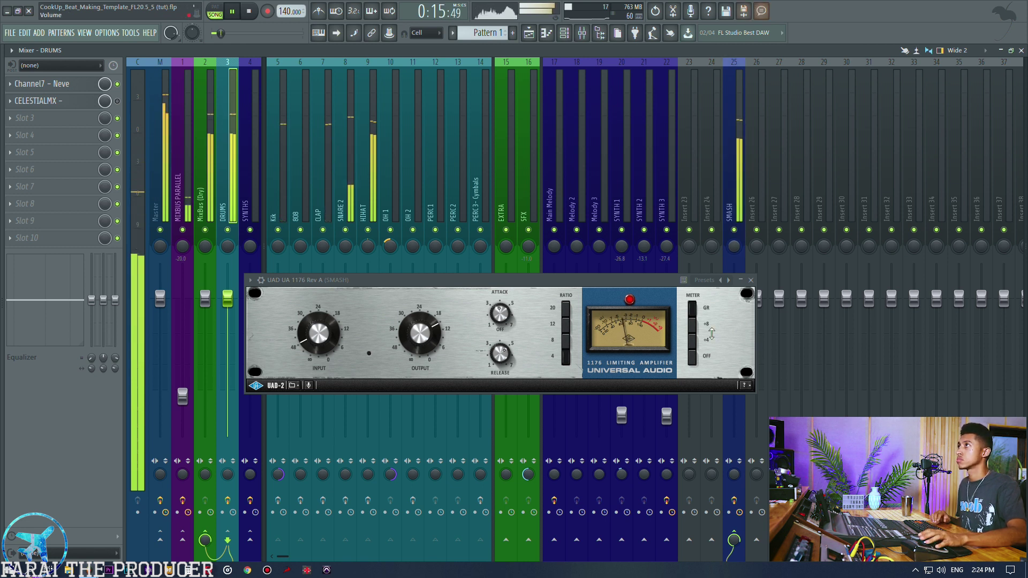
{"action": "left_click", "coordinate": [733, 230]}
{"action": "key", "text": "space"}
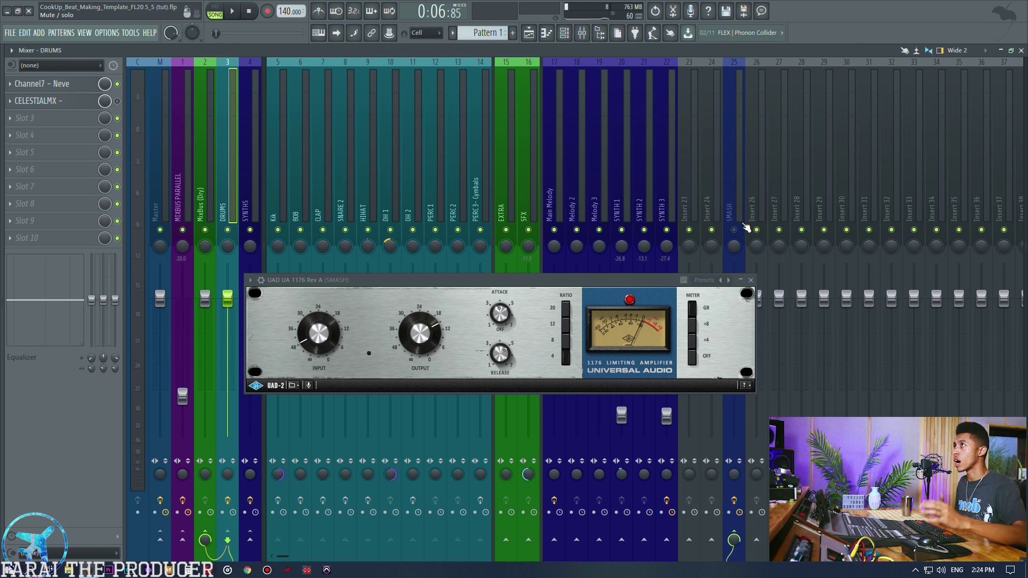
{"action": "left_click", "coordinate": [743, 223]}
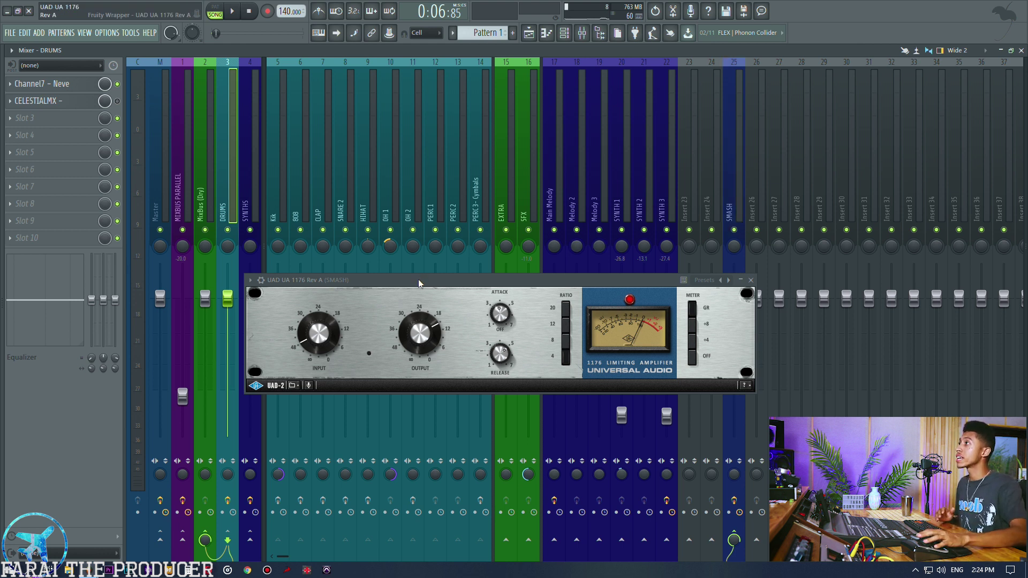
{"action": "left_click_drag", "start_coordinate": [419, 278], "coordinate": [454, 285]}
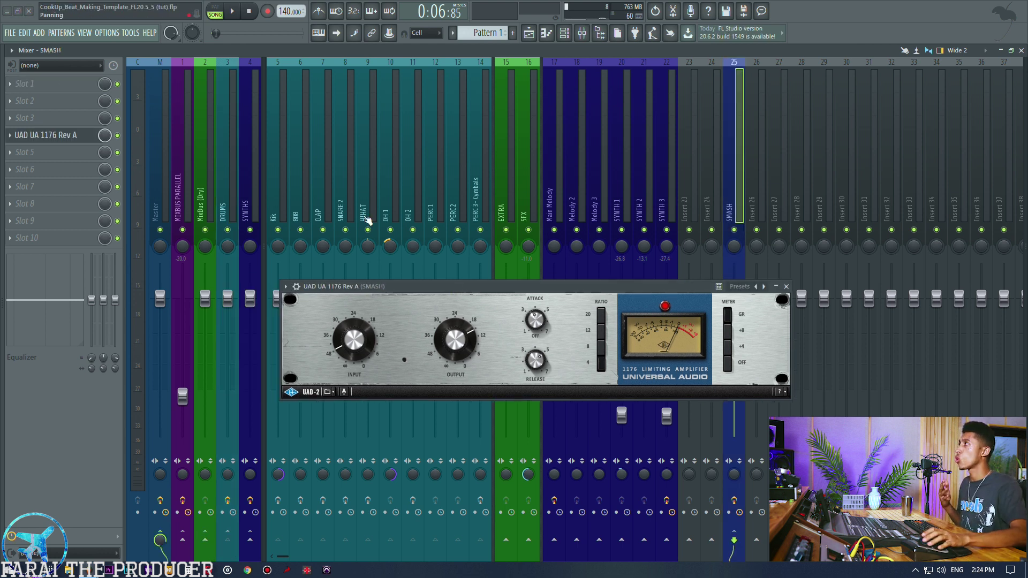
{"action": "left_click", "coordinate": [55, 86]}
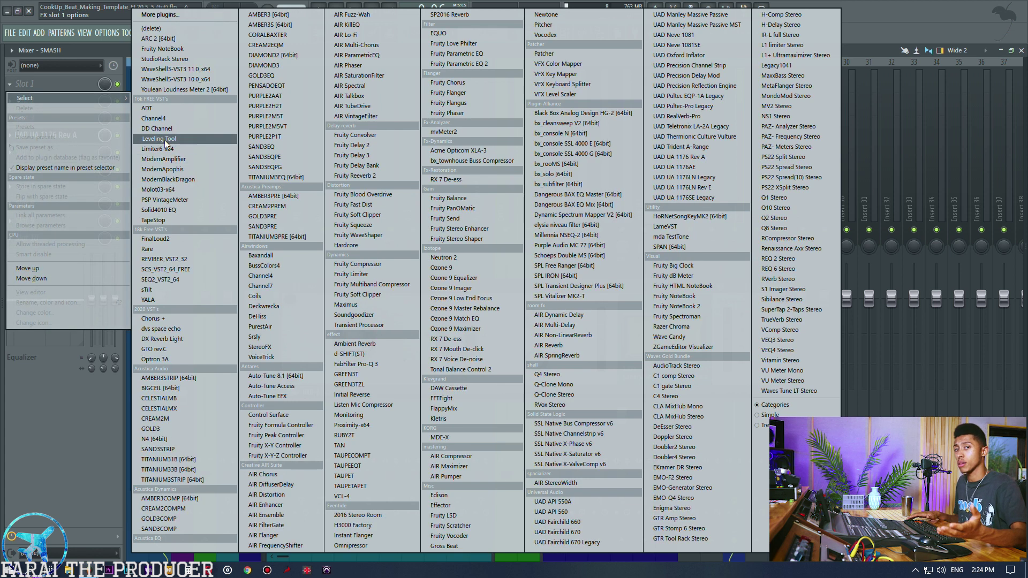
Step: Dismiss the plugin list and set the 1176 input to about 18 and output around 24
{"action": "key", "text": "Escape"}
{"action": "left_click", "coordinate": [435, 294]}
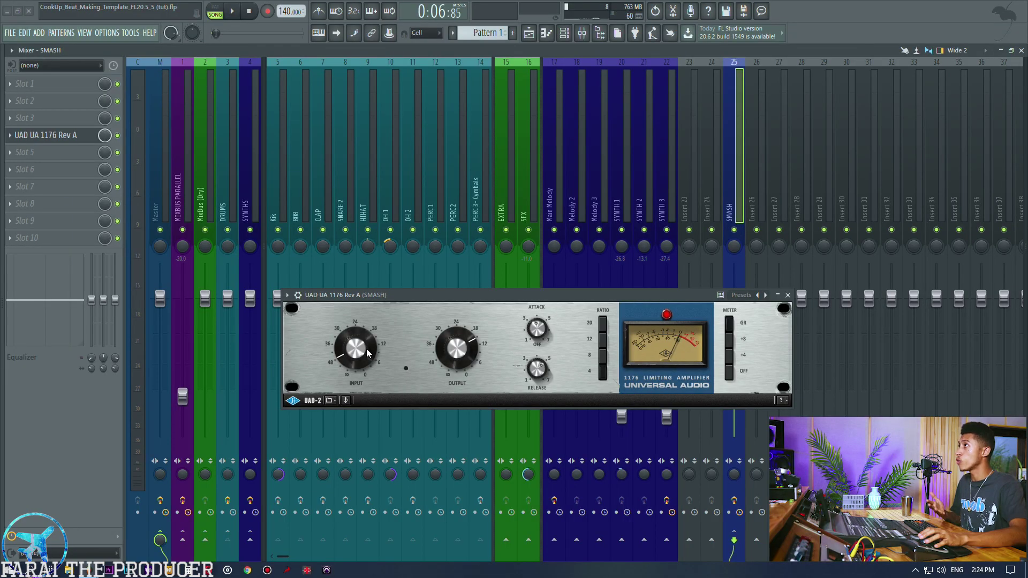
{"action": "left_click_drag", "start_coordinate": [366, 348], "coordinate": [351, 307]}
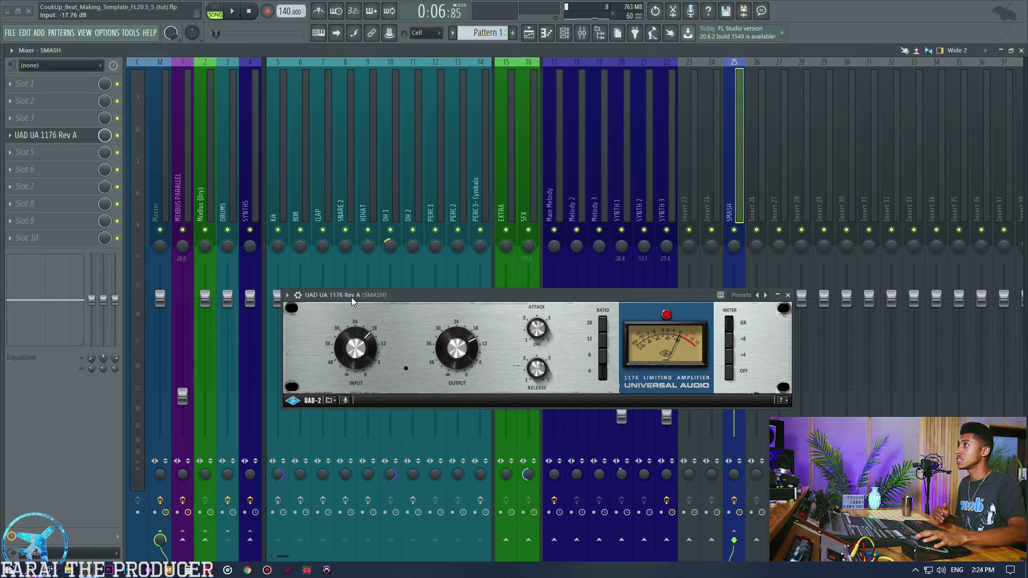
{"action": "left_click_drag", "start_coordinate": [456, 360], "coordinate": [456, 345]}
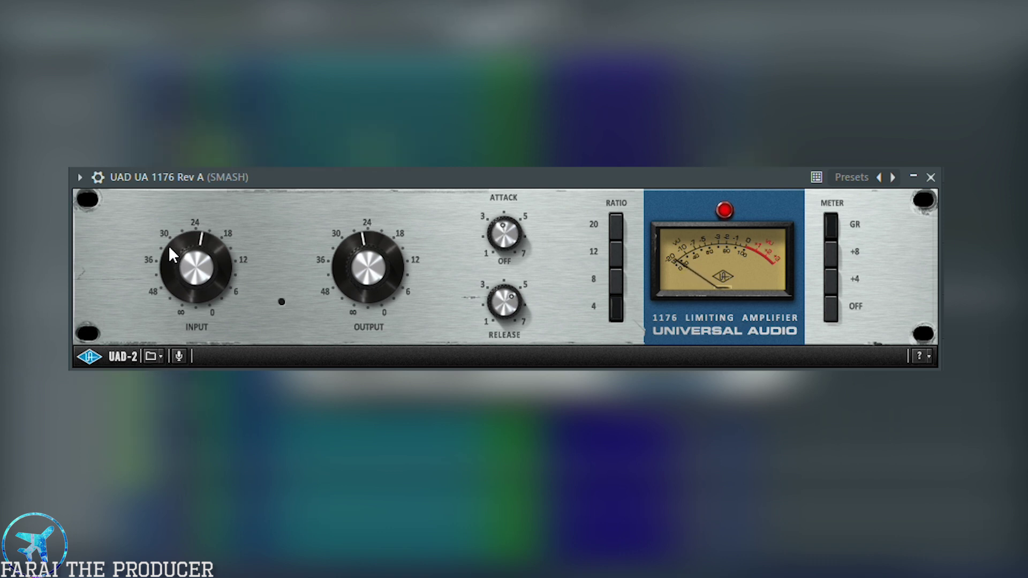
{"action": "left_click_drag", "start_coordinate": [169, 248], "coordinate": [203, 293]}
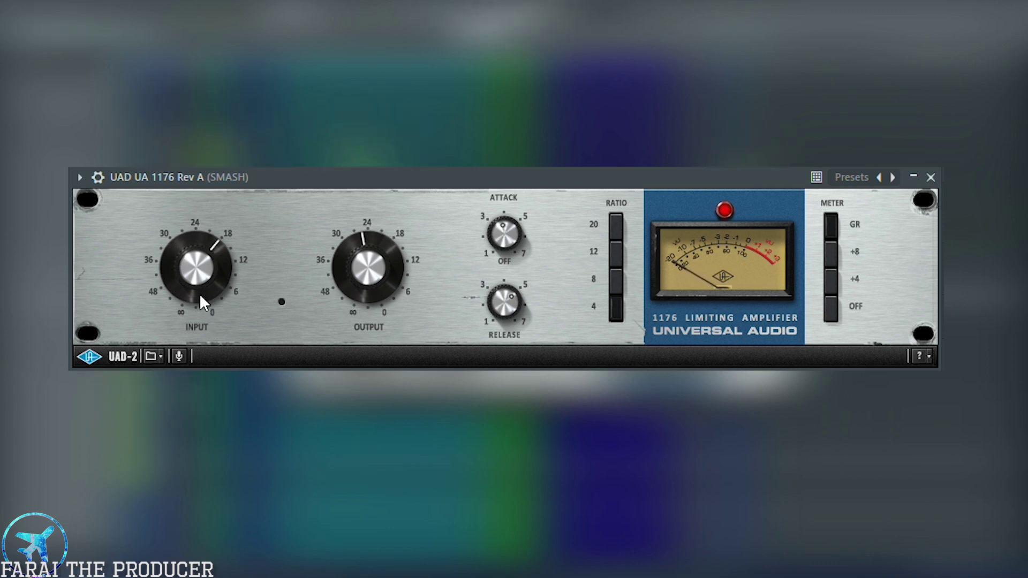
{"action": "left_click_drag", "start_coordinate": [346, 265], "coordinate": [347, 274]}
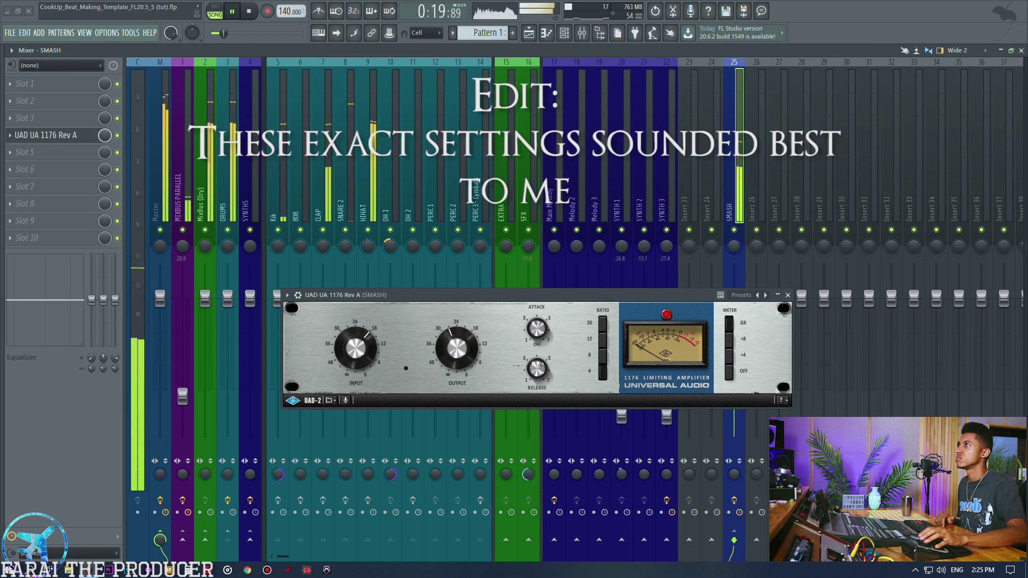
Step: A/B the SMASH bus by toggling its mute, glancing at the playlist and back
{"action": "left_click", "coordinate": [734, 229]}
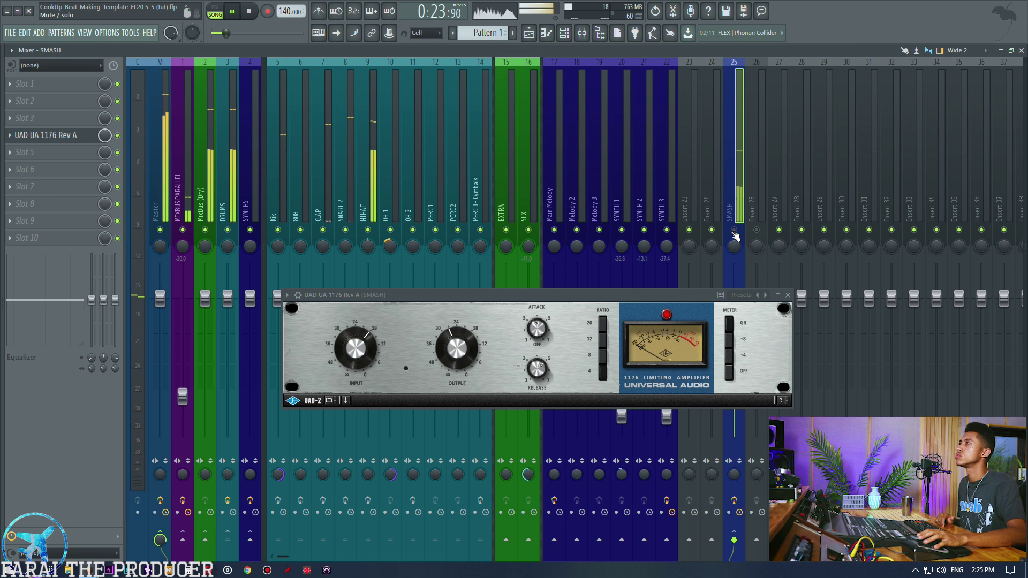
{"action": "left_click", "coordinate": [733, 230]}
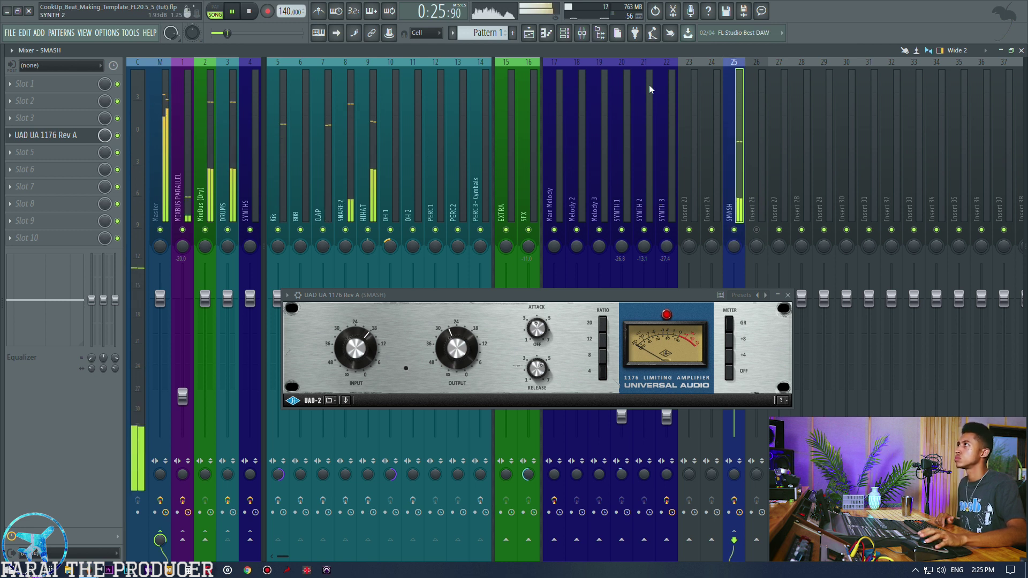
{"action": "key", "text": "F5"}
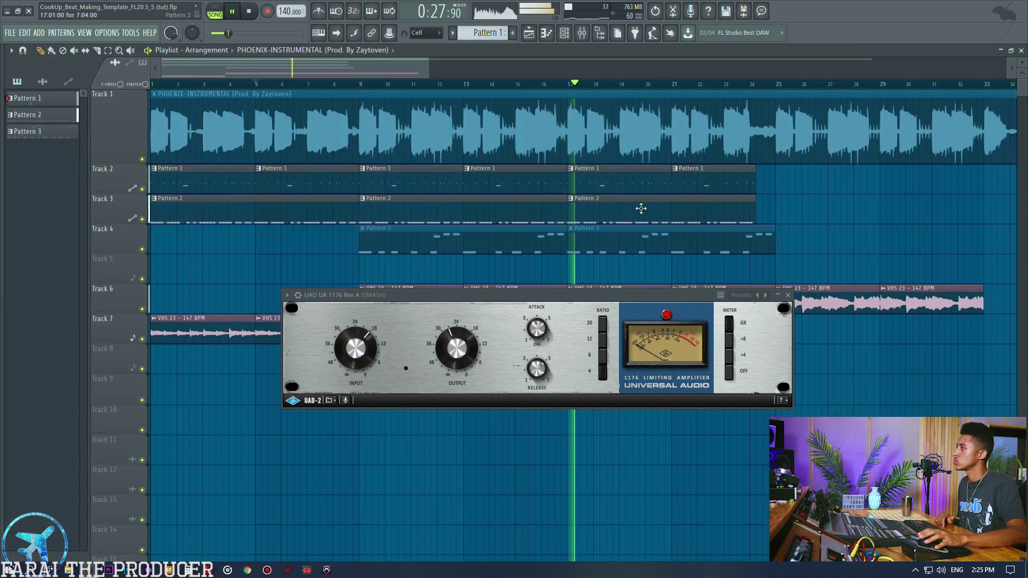
{"action": "key", "text": "F9"}
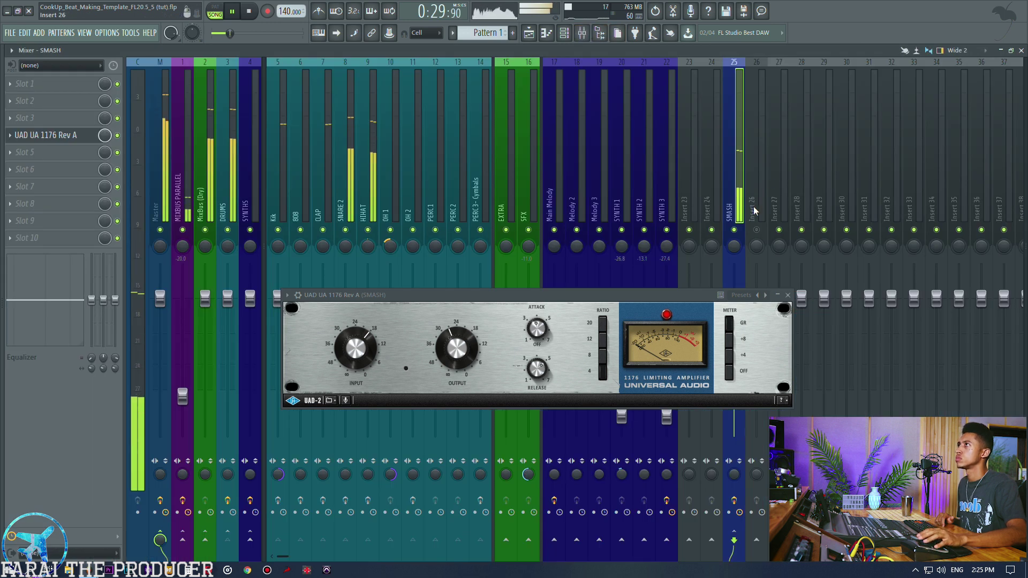
{"action": "left_click", "coordinate": [734, 229]}
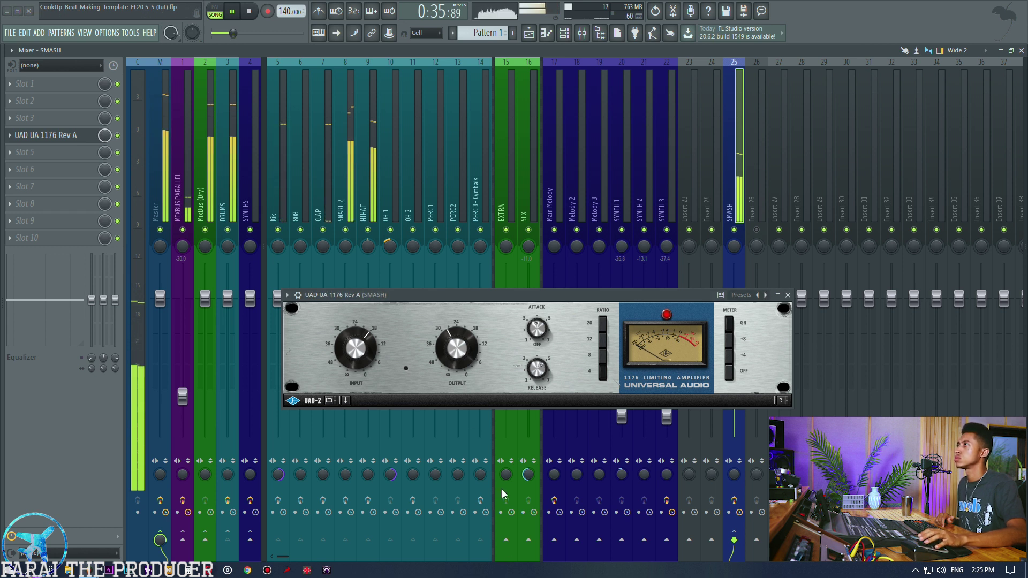
{"action": "left_click", "coordinate": [734, 230]}
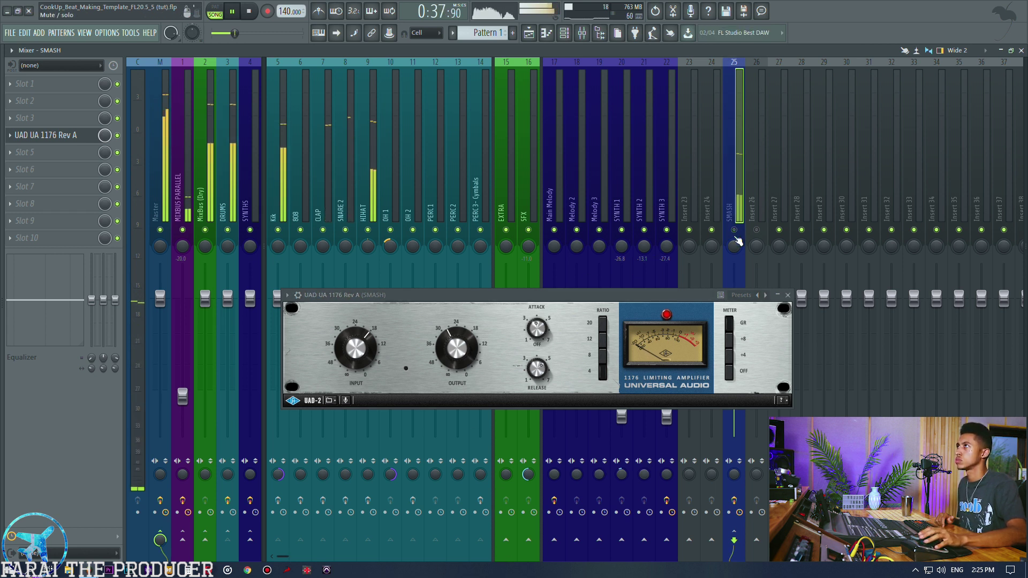
{"action": "left_click", "coordinate": [734, 229]}
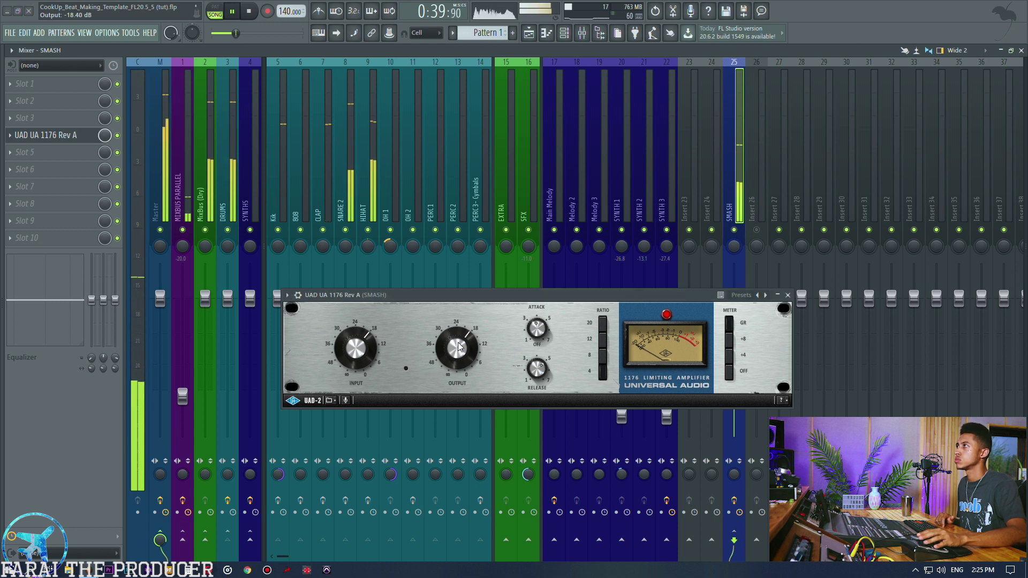
Step: Trim the 1176 output to about -26.8 dB, compare again, then select the OH 1 insert
{"action": "left_click_drag", "start_coordinate": [457, 357], "coordinate": [457, 350]}
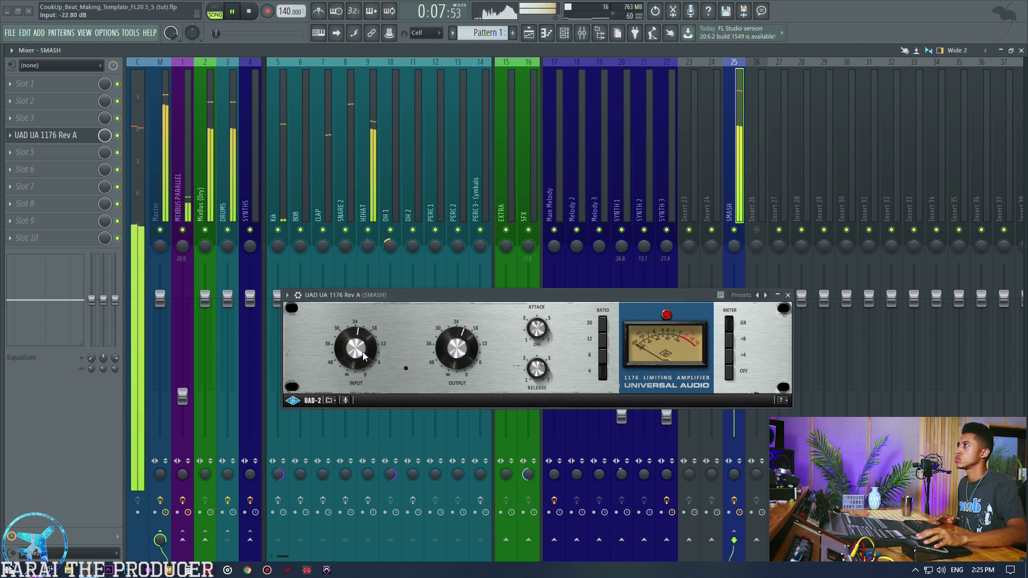
{"action": "scroll", "coordinate": [437, 358], "scroll_direction": "down", "scroll_amount": 2}
{"action": "left_click_drag", "start_coordinate": [435, 358], "coordinate": [432, 342]}
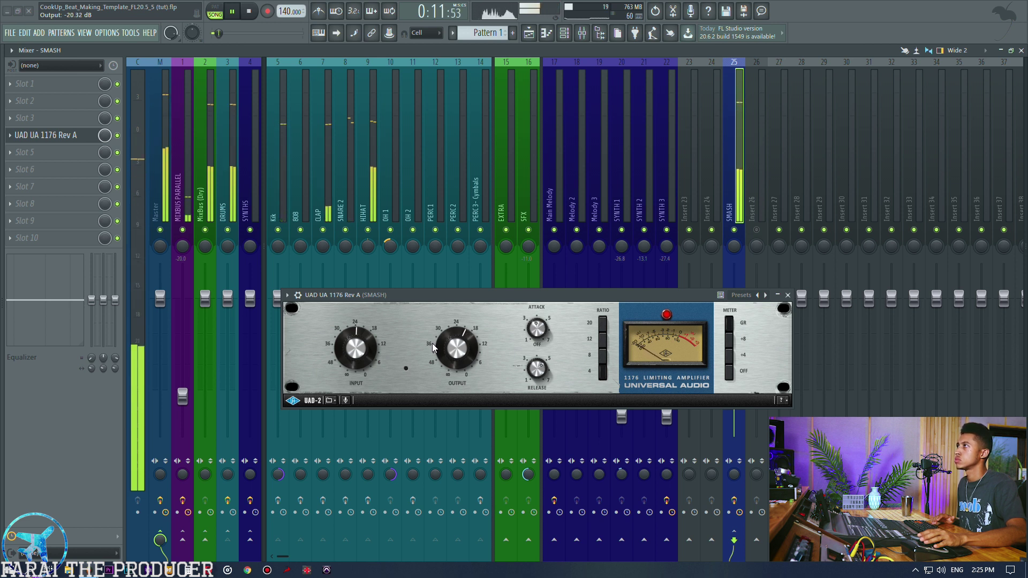
{"action": "scroll", "coordinate": [336, 345], "scroll_direction": "up", "scroll_amount": 2}
{"action": "scroll", "coordinate": [335, 346], "scroll_direction": "up", "scroll_amount": 1}
{"action": "scroll", "coordinate": [443, 355], "scroll_direction": "down", "scroll_amount": 3}
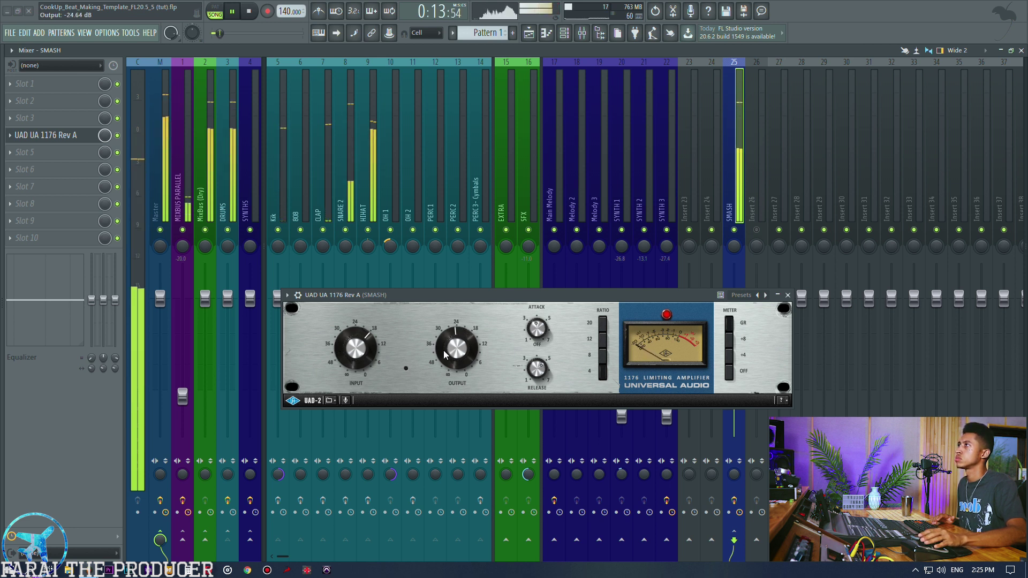
{"action": "scroll", "coordinate": [442, 354], "scroll_direction": "down", "scroll_amount": 1}
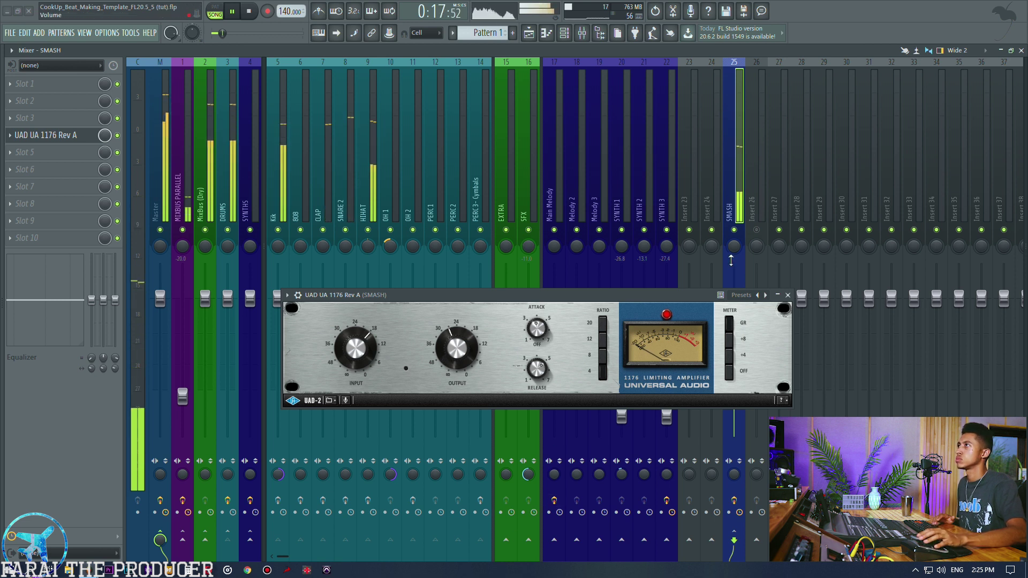
{"action": "left_click", "coordinate": [733, 230]}
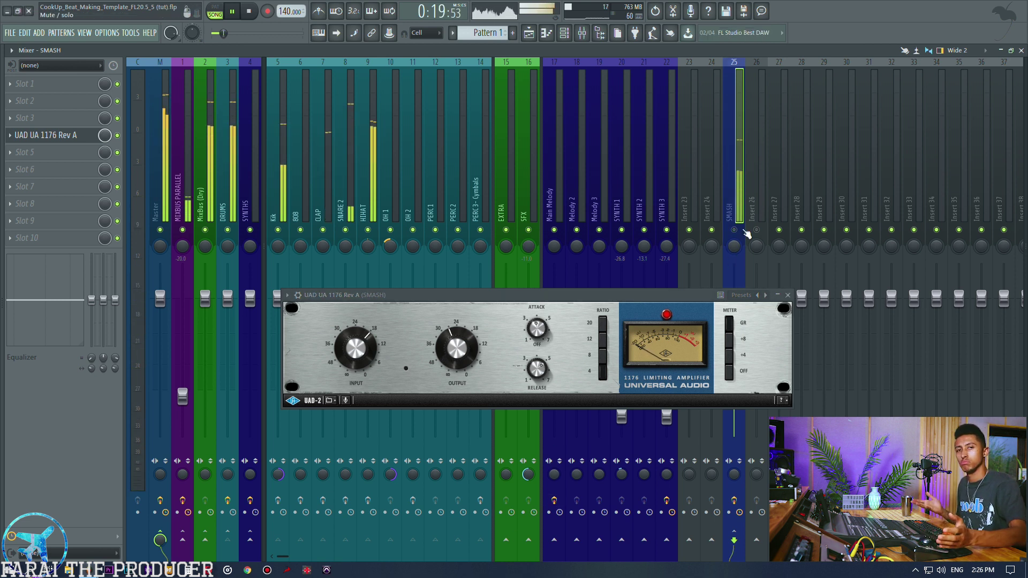
{"action": "left_click", "coordinate": [734, 230]}
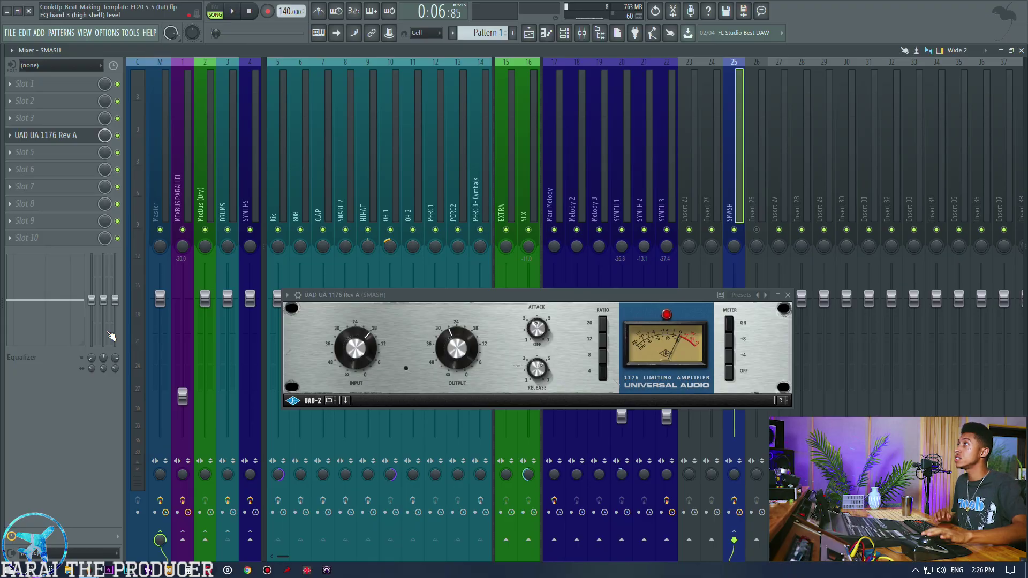
{"action": "left_click", "coordinate": [381, 182]}
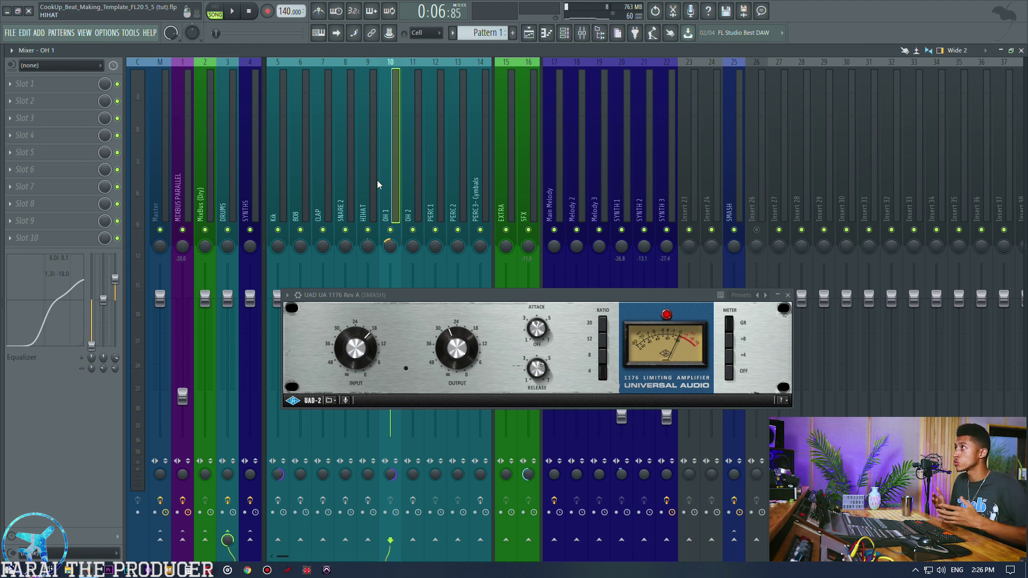
Step: Listen to the beat with SMASH muted, then release 20:1 so the 1176 runs at 4:1
{"action": "left_click_drag", "start_coordinate": [407, 295], "coordinate": [401, 315]}
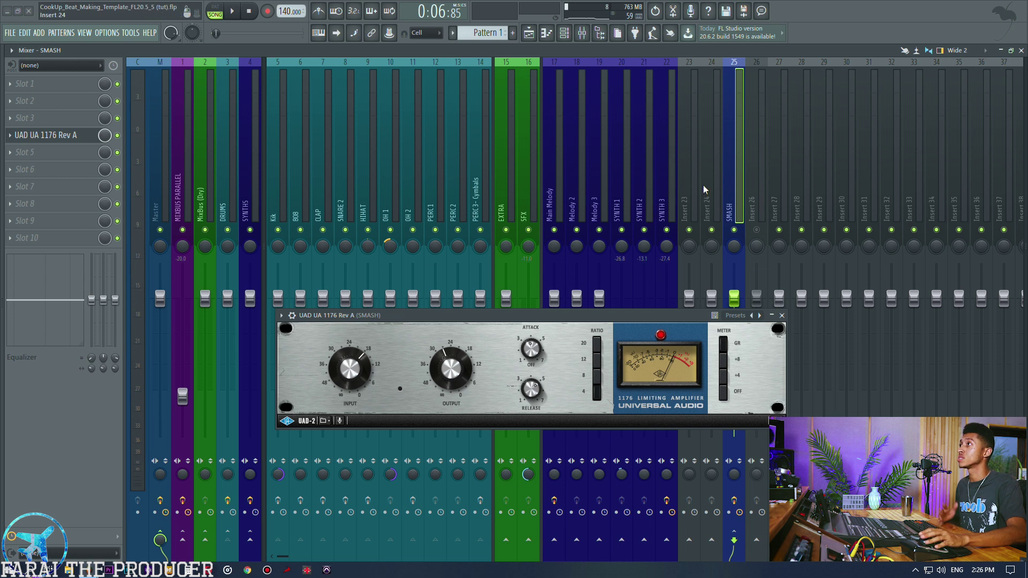
{"action": "left_click", "coordinate": [733, 229]}
{"action": "key", "text": "space"}
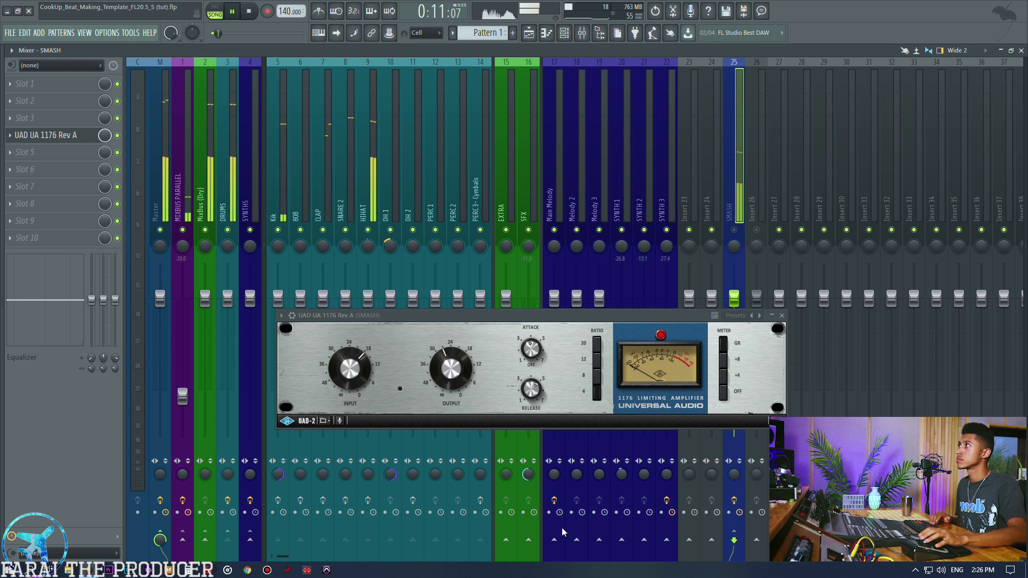
{"action": "key", "text": "space"}
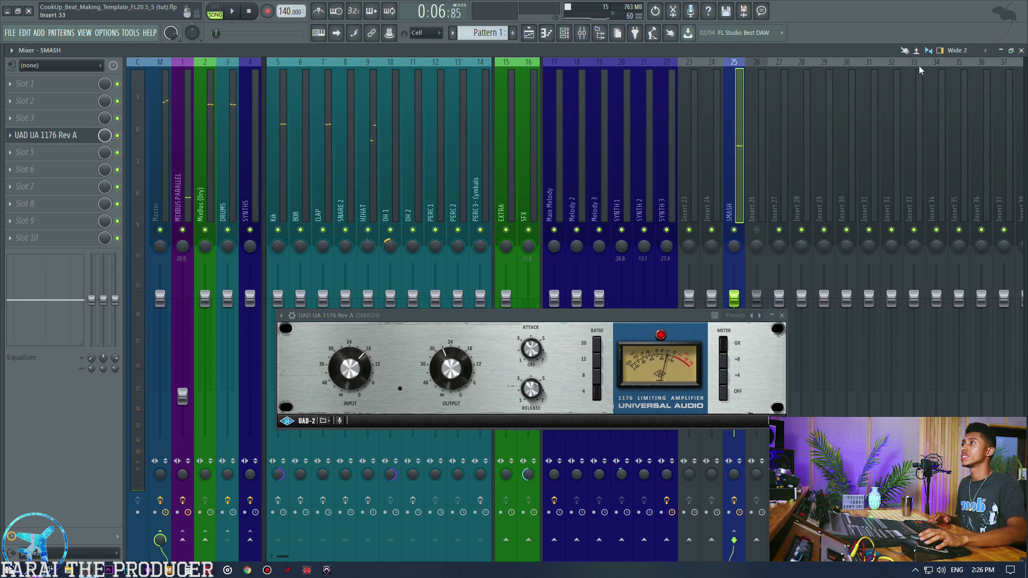
{"action": "key", "text": "space"}
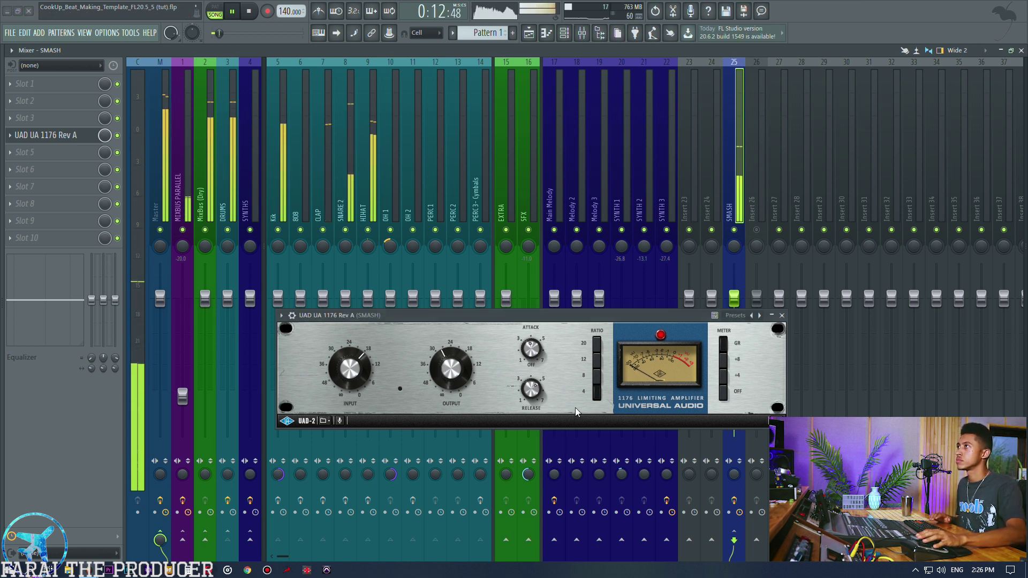
{"action": "key", "text": "space"}
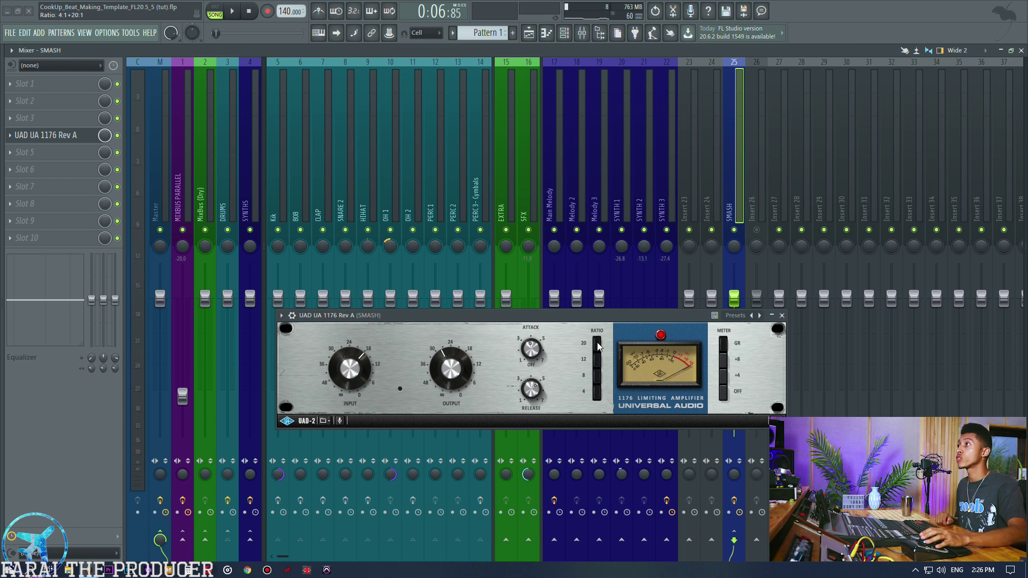
{"action": "left_click", "coordinate": [595, 396]}
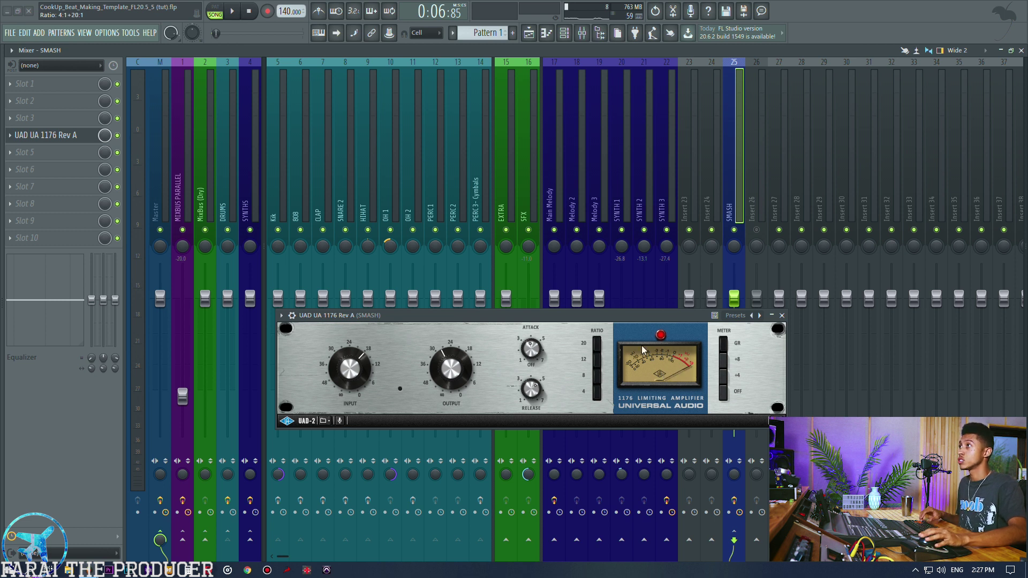
{"action": "left_click_drag", "start_coordinate": [624, 321], "coordinate": [655, 328]}
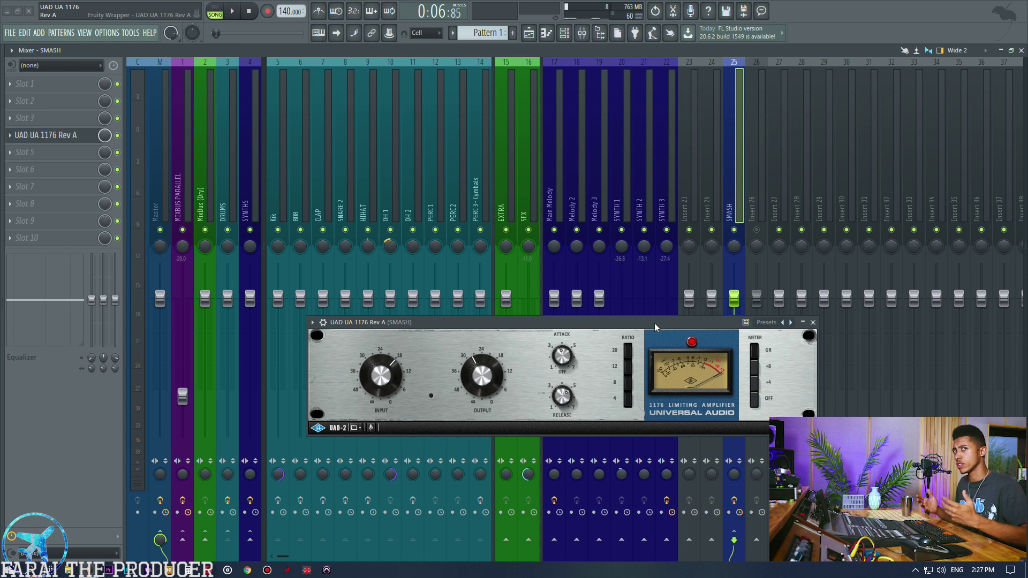
Step: Play the song, mute and unmute SMASH to compare, then stop playback
{"action": "key", "text": "space"}
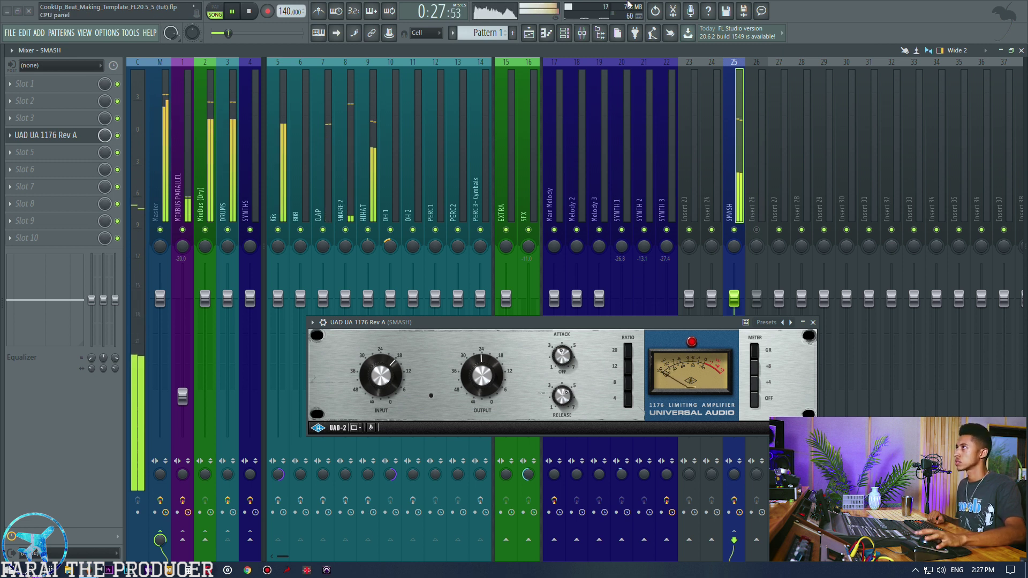
{"action": "left_click", "coordinate": [734, 230]}
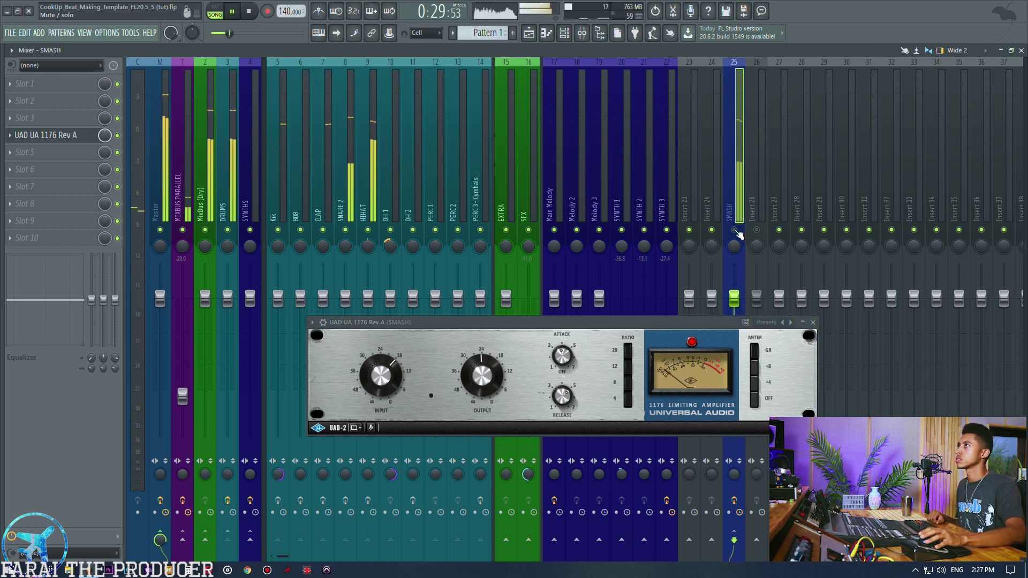
{"action": "left_click", "coordinate": [734, 230]}
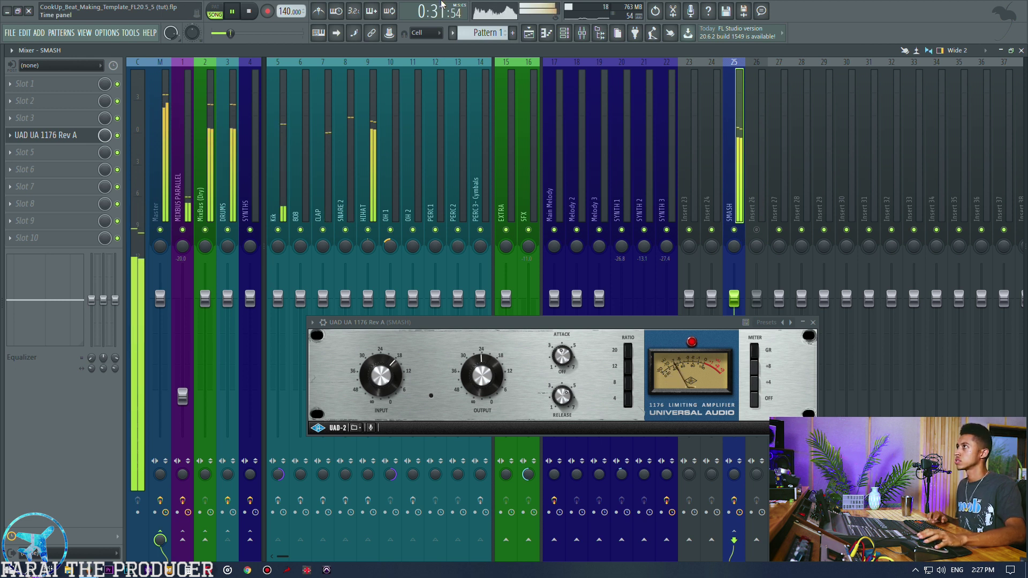
{"action": "key", "text": "space"}
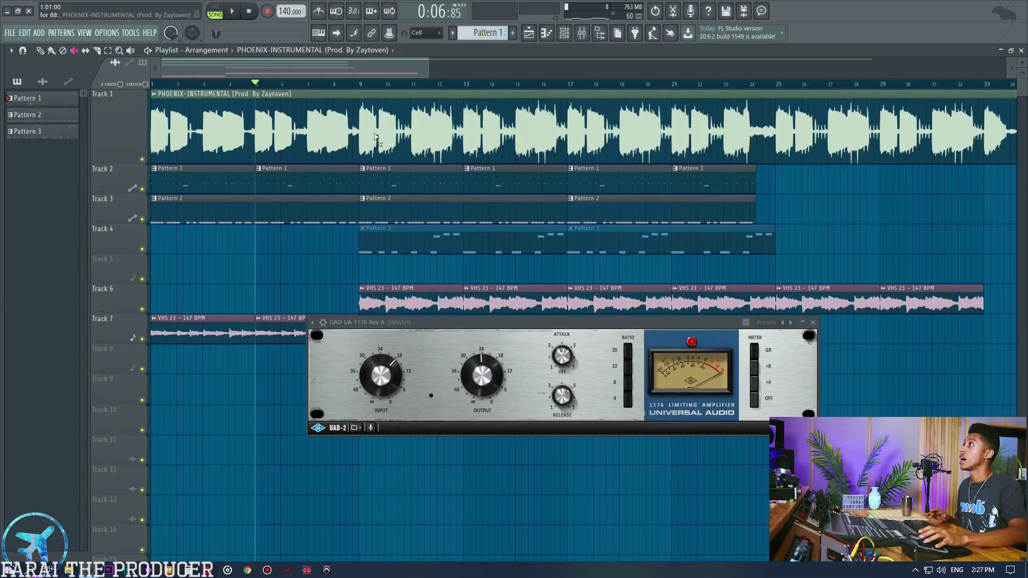
Step: Solo Track 1 and play the PHOENIX-INSTRUMENTAL clip from bar 8
{"action": "left_click", "coordinate": [142, 159], "text": "ctrl"}
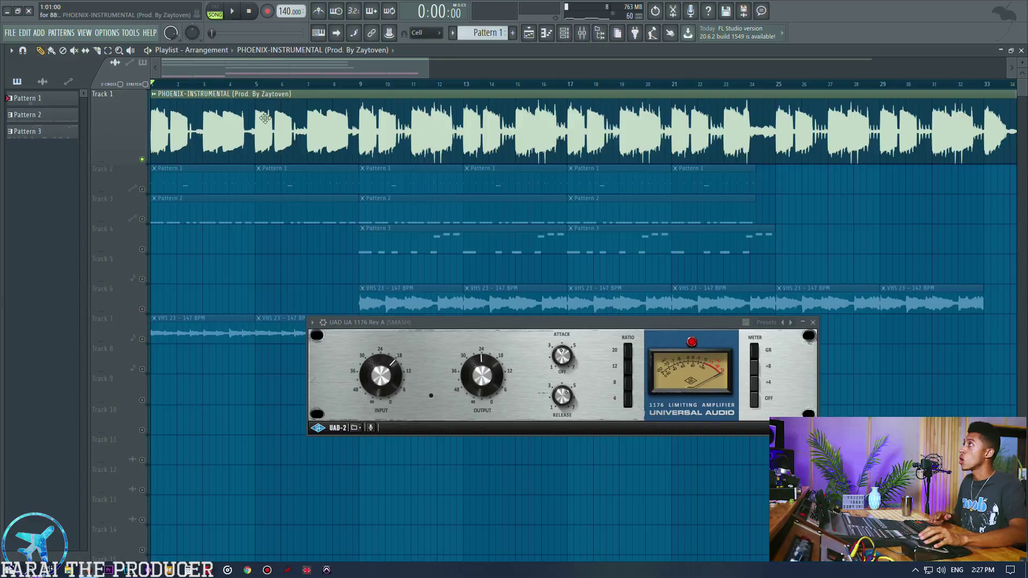
{"action": "left_click", "coordinate": [332, 84]}
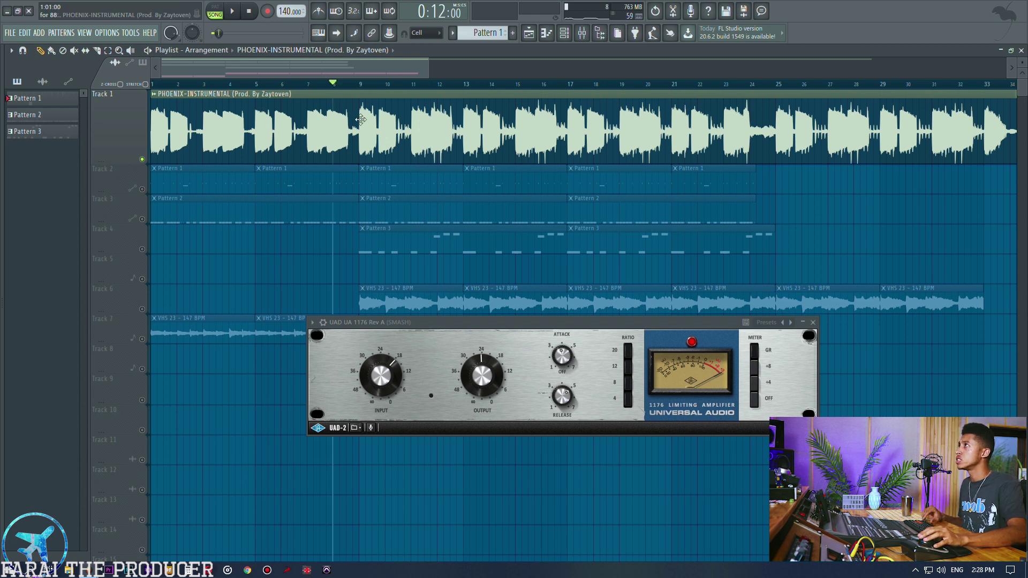
{"action": "left_click_drag", "start_coordinate": [363, 107], "coordinate": [627, 144]}
{"action": "left_click", "coordinate": [430, 469]}
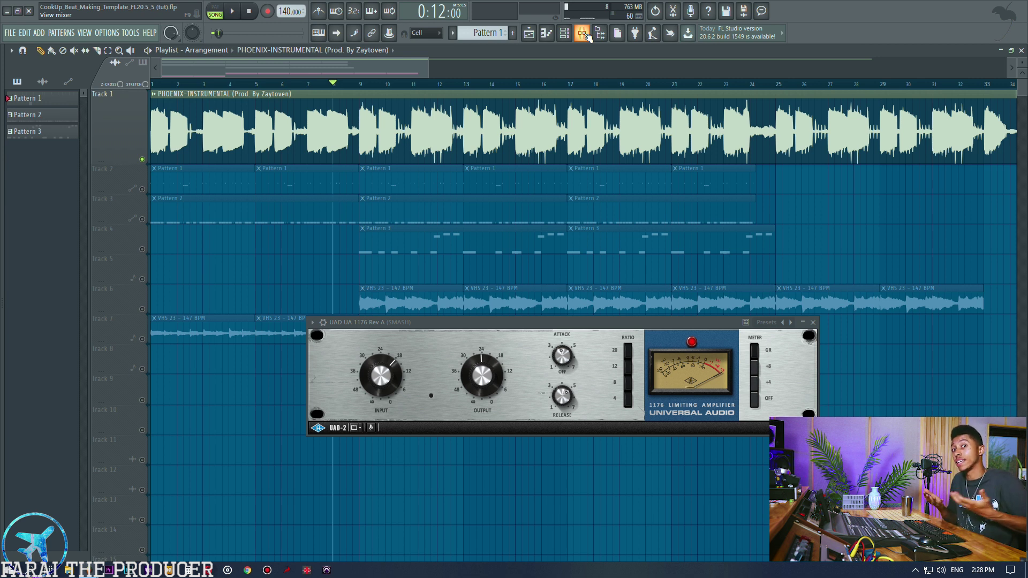
{"action": "key", "text": "space"}
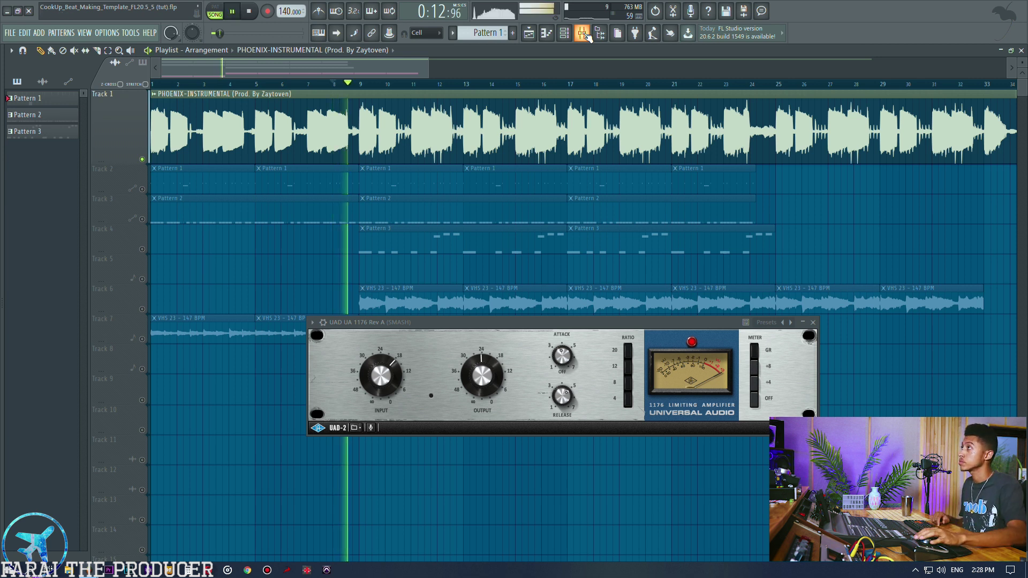
Step: Inspect the PHOENIX-INSTRUMENTAL channel settings, then check the mixer and return to the playlist
{"action": "double_click", "coordinate": [370, 134]}
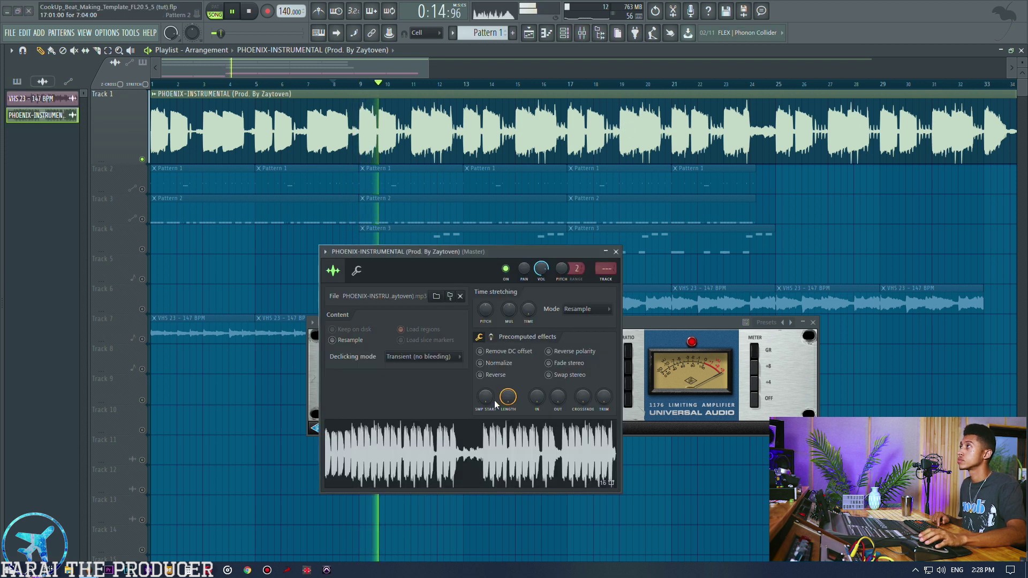
{"action": "left_click", "coordinate": [356, 270]}
{"action": "left_click", "coordinate": [333, 270]}
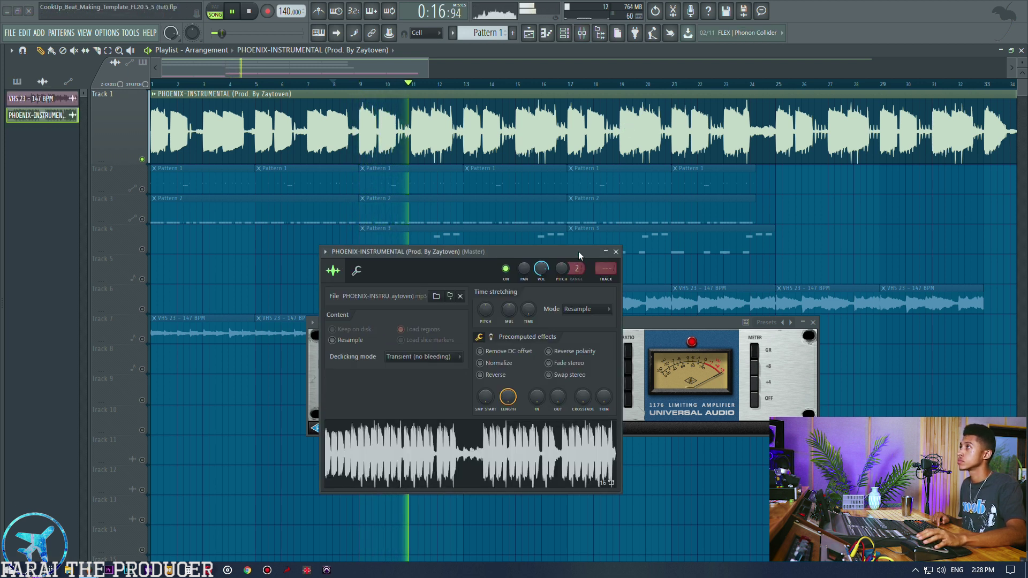
{"action": "left_click", "coordinate": [616, 251]}
{"action": "left_click", "coordinate": [589, 34]}
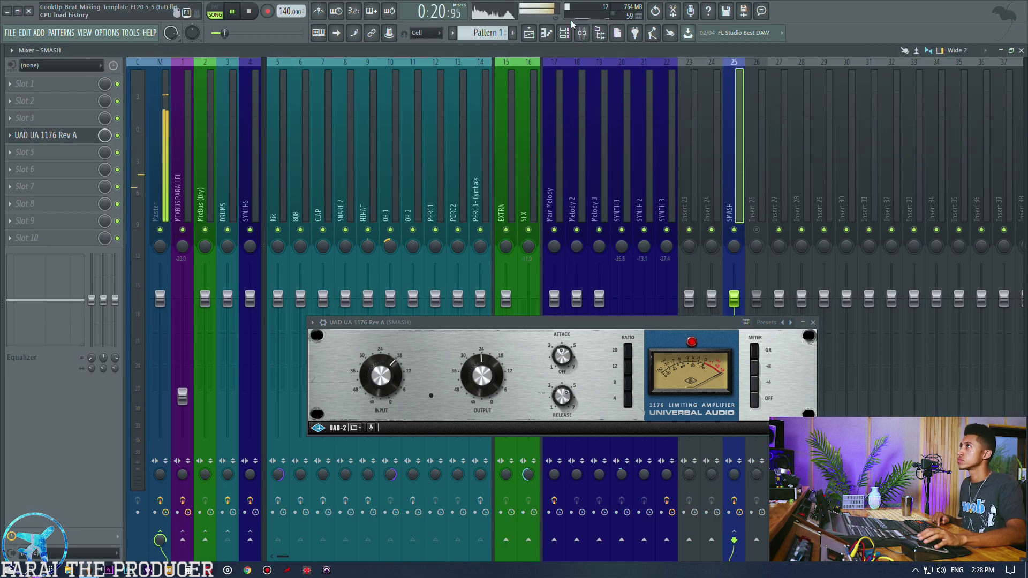
{"action": "left_click", "coordinate": [538, 34]}
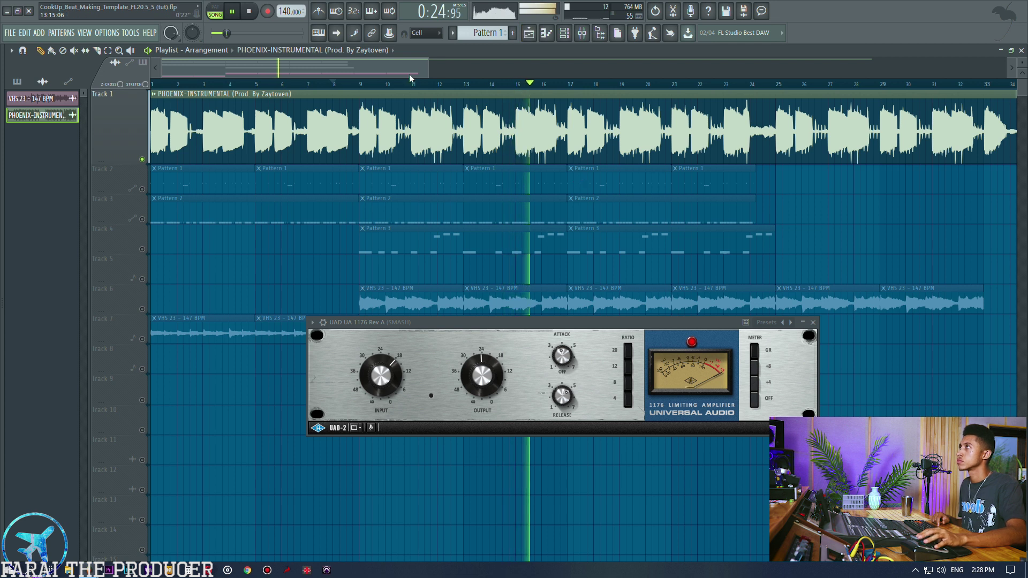
Step: Select the PHOENIX-INSTRUMENTAL clip and audition it from about bar 11.7
{"action": "left_click_drag", "start_coordinate": [404, 75], "coordinate": [404, 77]}
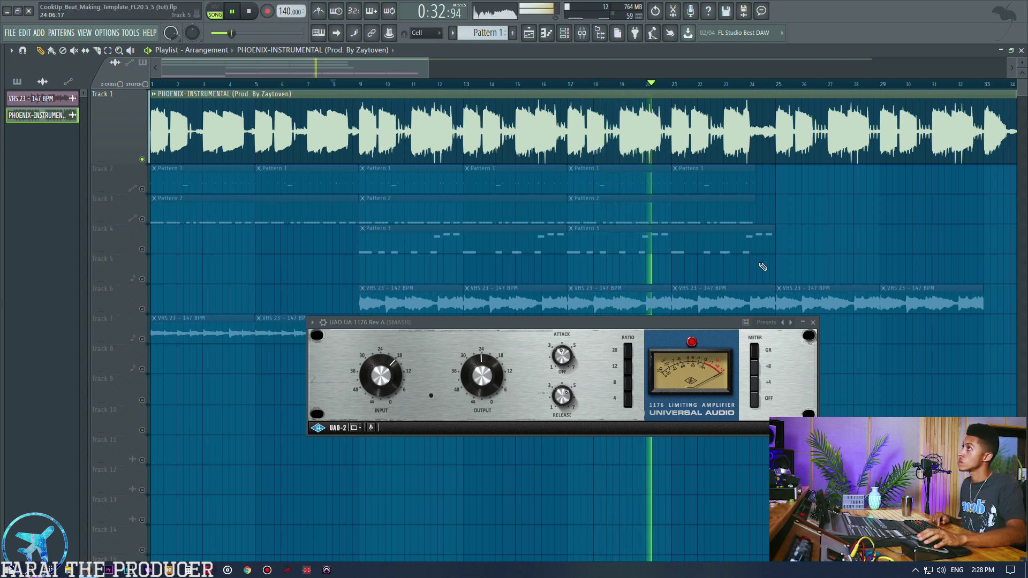
{"action": "key", "text": "space"}
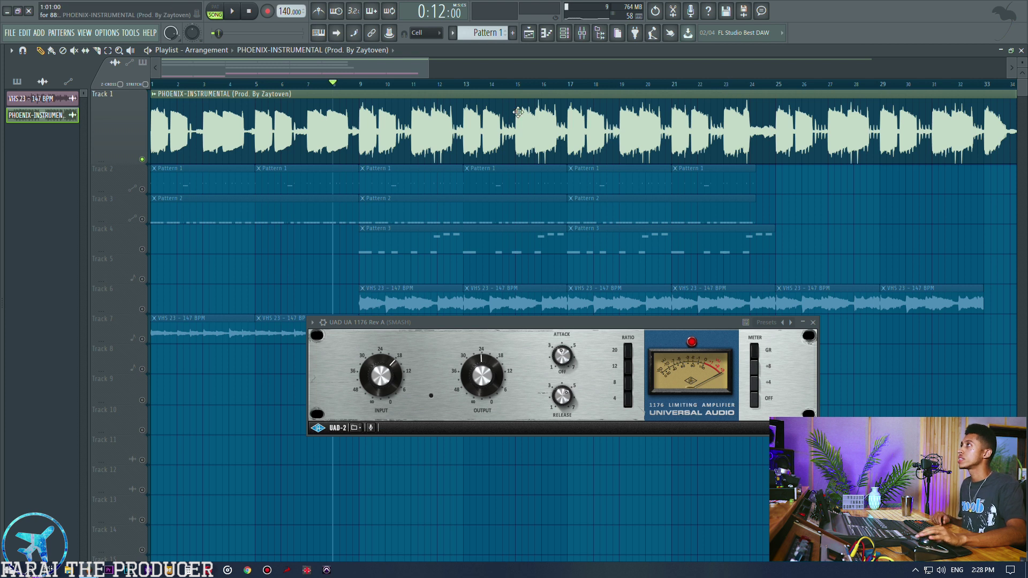
{"action": "scroll", "coordinate": [415, 89], "scroll_direction": "up", "scroll_amount": 2}
{"action": "scroll", "coordinate": [415, 89], "scroll_direction": "up", "scroll_amount": 3}
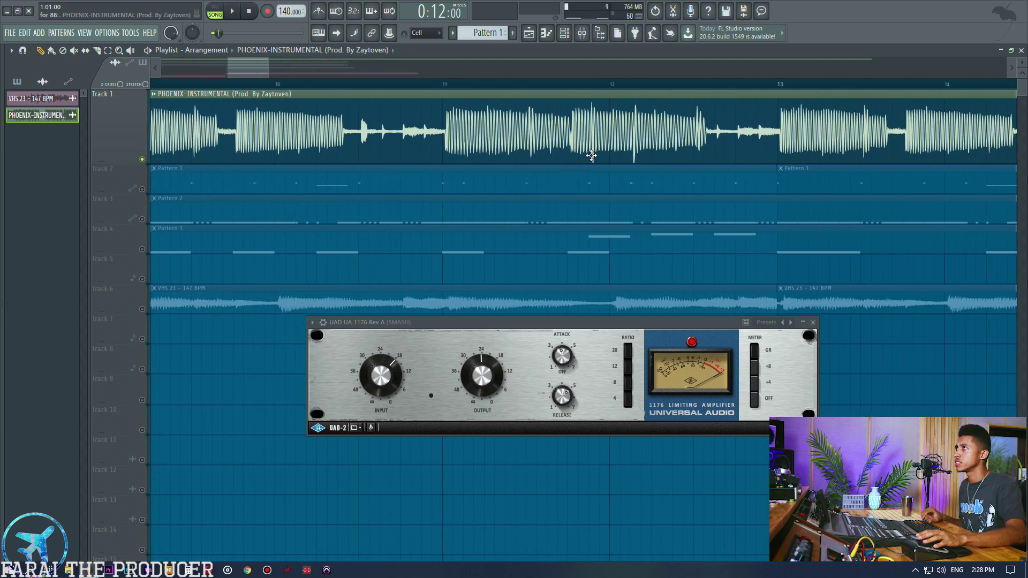
{"action": "left_click", "coordinate": [664, 153]}
{"action": "left_click", "coordinate": [570, 85]}
{"action": "key", "text": "space"}
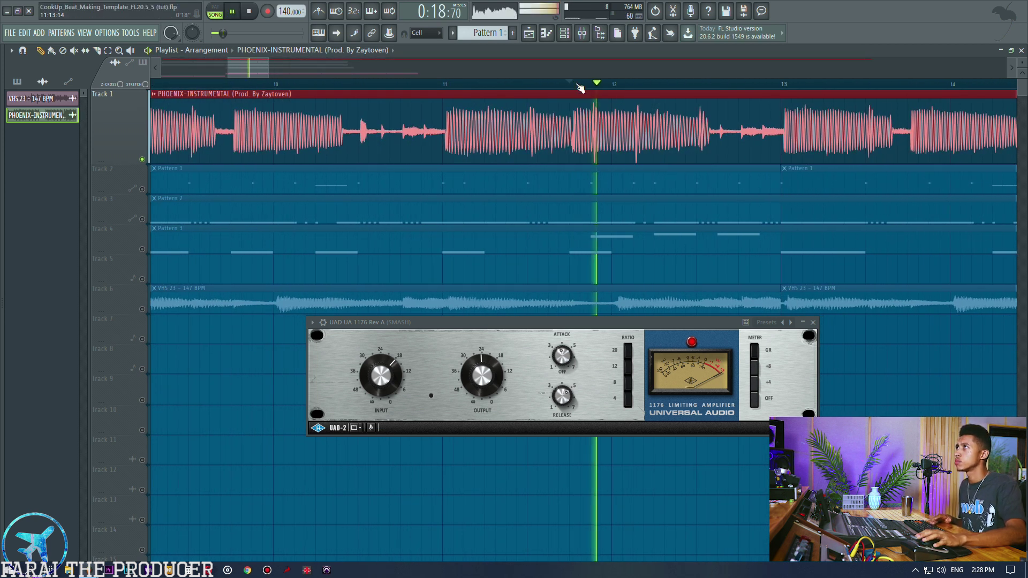
{"action": "key", "text": "space"}
Step: Audition the clip again from about bar 8.3
{"action": "scroll", "coordinate": [374, 99], "scroll_direction": "left", "scroll_amount": 3}
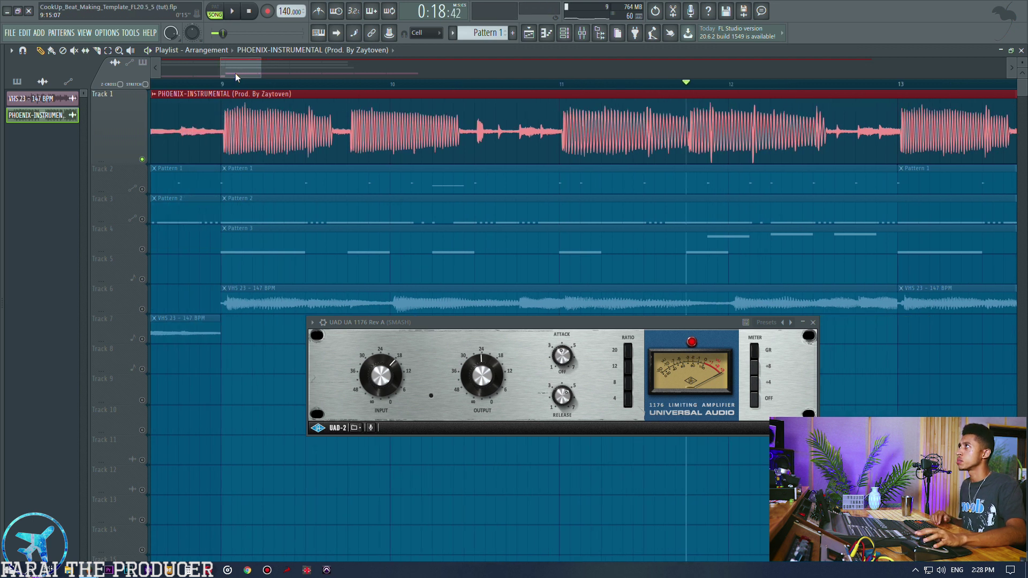
{"action": "left_click", "coordinate": [203, 84]}
{"action": "key", "text": "space"}
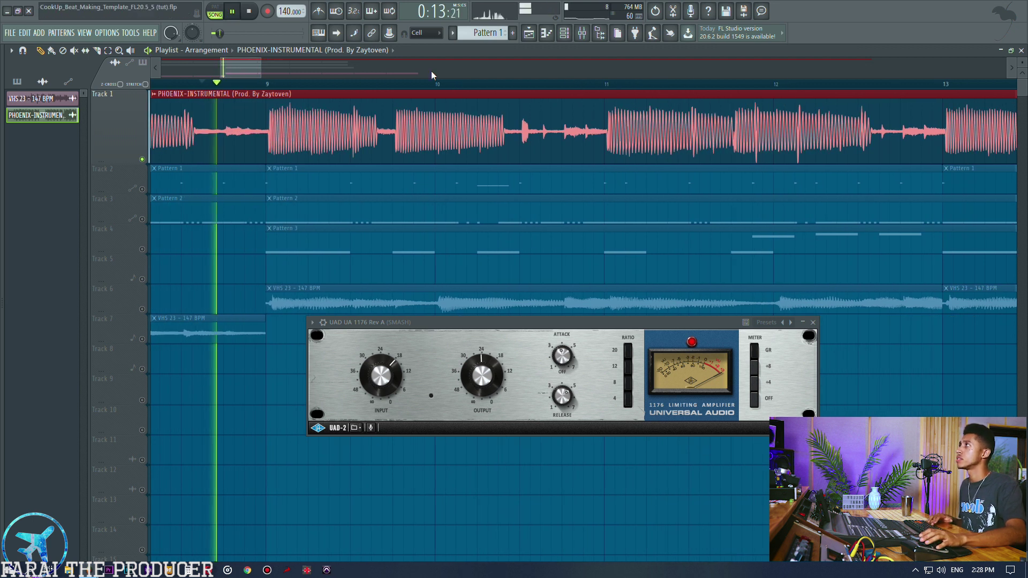
{"action": "key", "text": "space"}
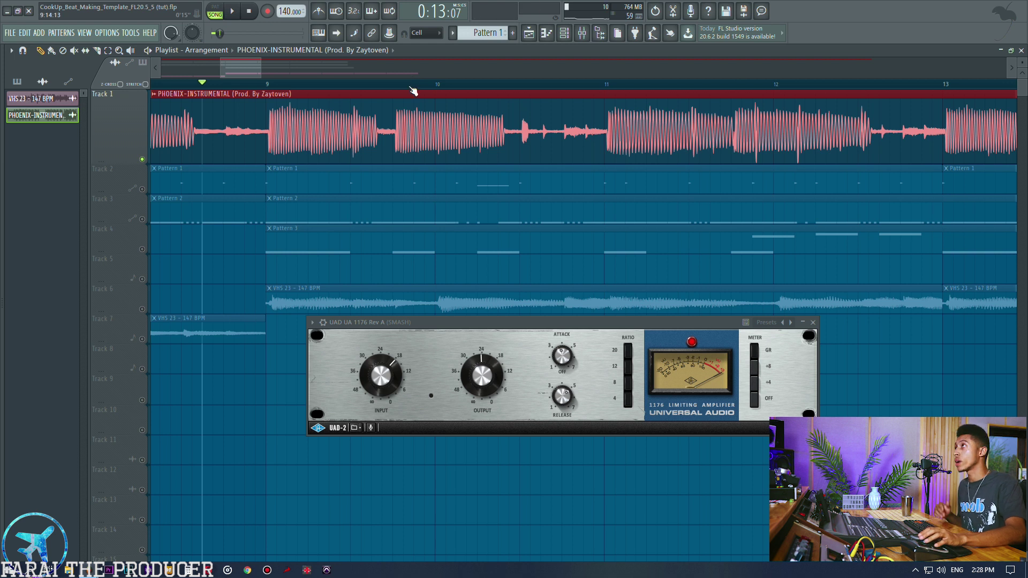
{"action": "scroll", "coordinate": [412, 85], "scroll_direction": "down", "scroll_amount": 5}
Step: Route the PHOENIX-INSTRUMENTAL channel to empty mixer track 28
{"action": "double_click", "coordinate": [411, 129]}
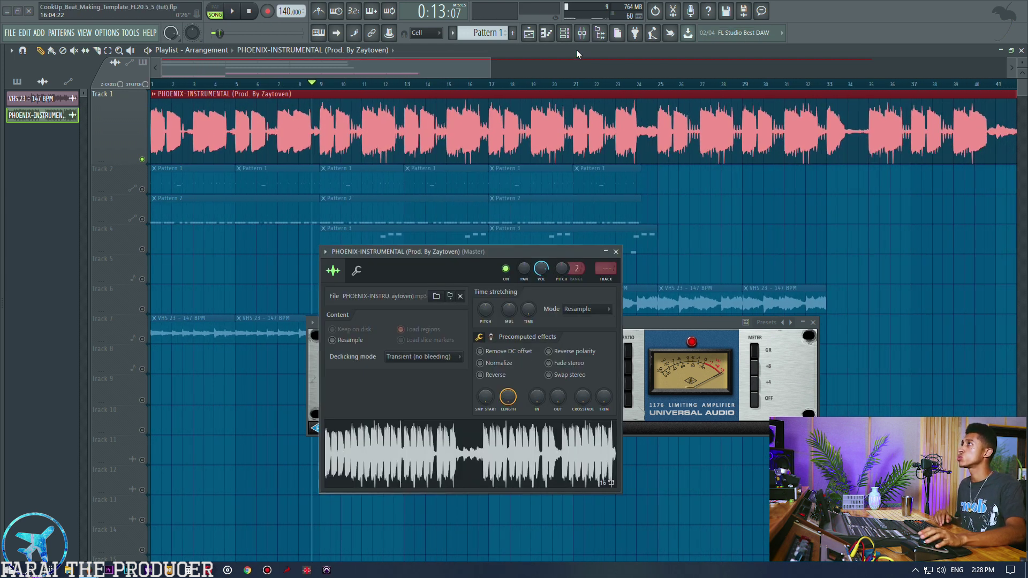
{"action": "key", "text": "F9"}
{"action": "left_click", "coordinate": [796, 170]}
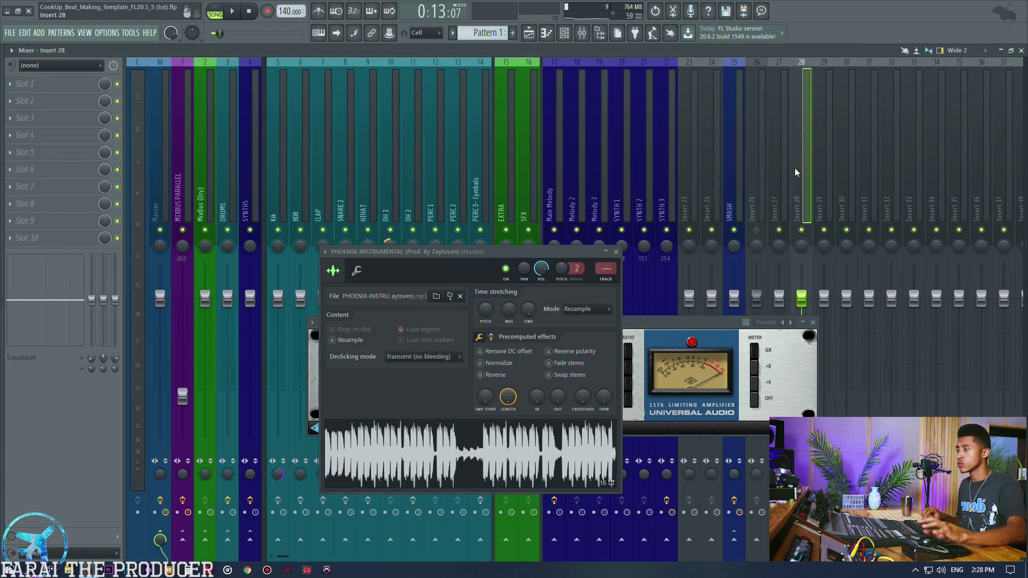
{"action": "key", "text": "ctrl+l"}
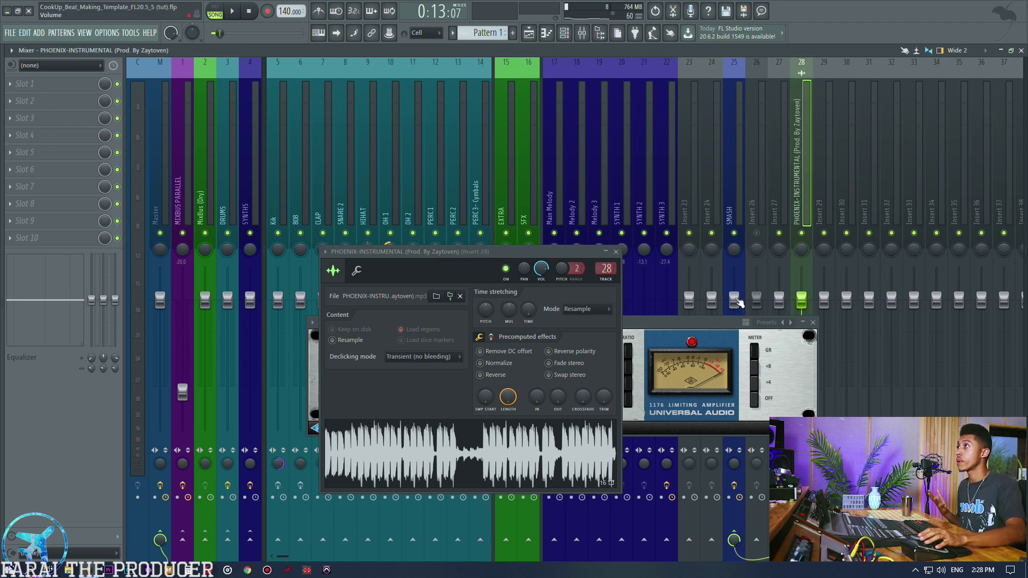
{"action": "left_click", "coordinate": [622, 252]}
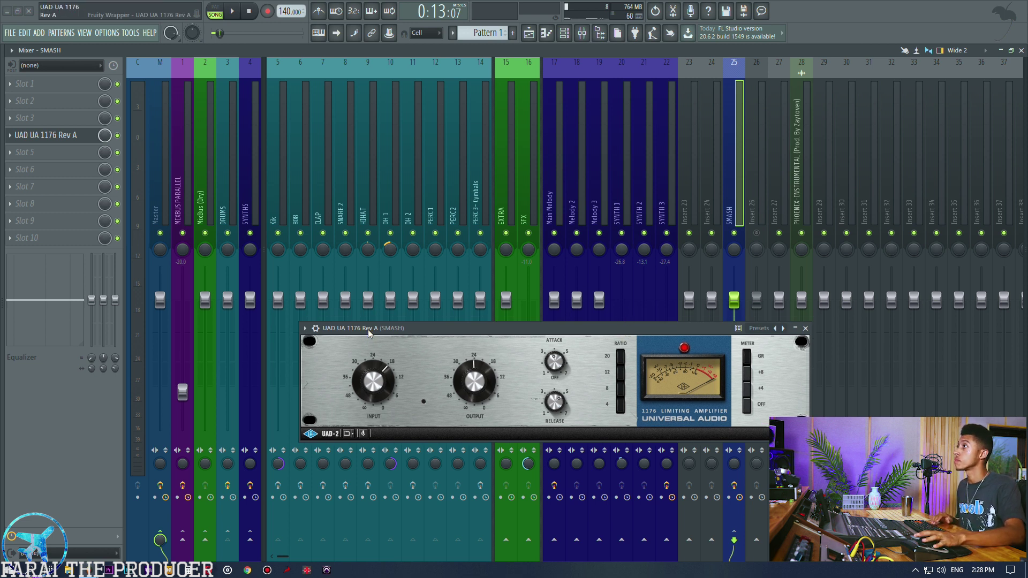
Step: Play the beat and set the SMASH bus 1176 output to -23.92 dB
{"action": "key", "text": "space"}
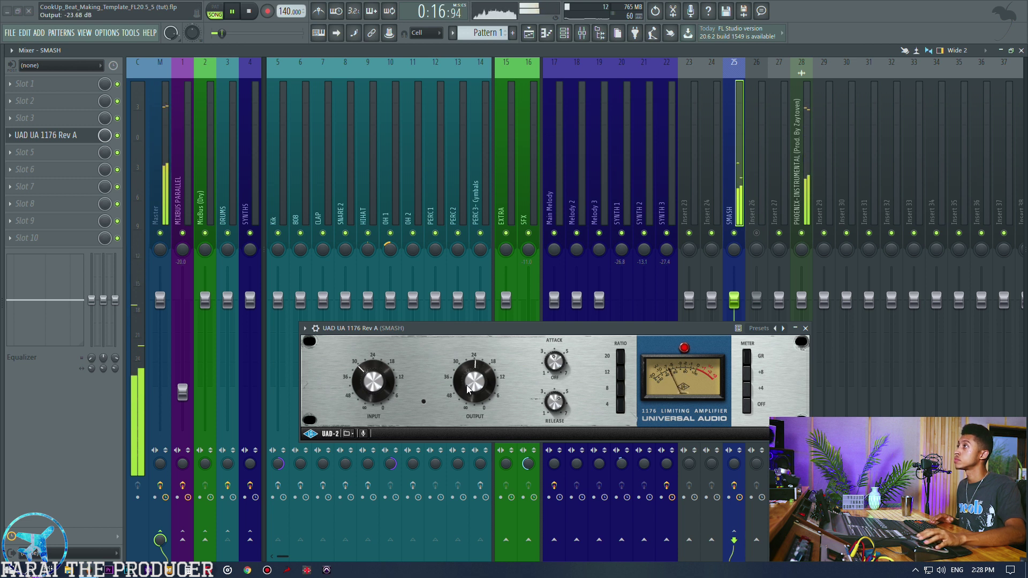
{"action": "left_click_drag", "start_coordinate": [466, 383], "coordinate": [465, 380]}
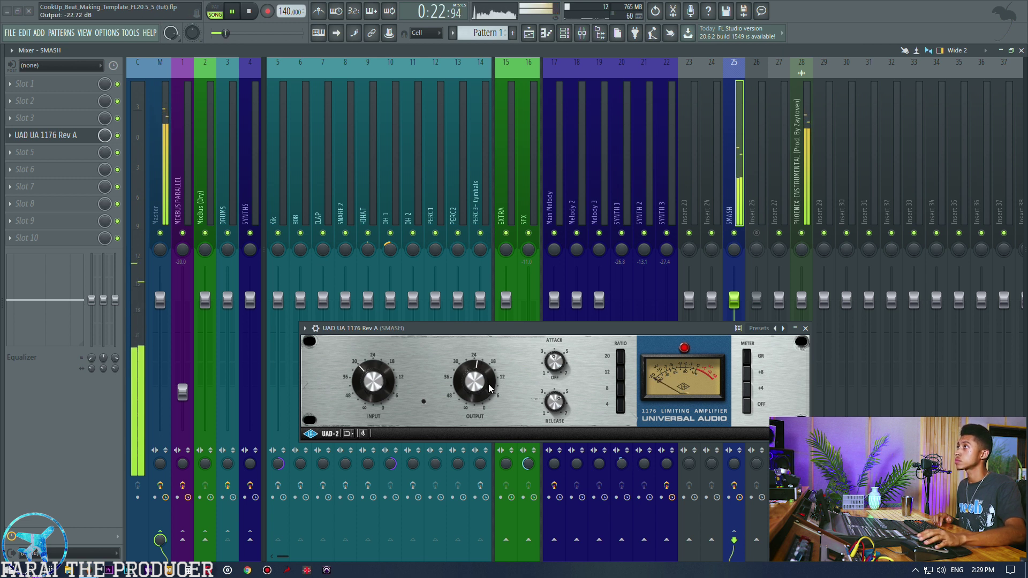
{"action": "left_click_drag", "start_coordinate": [489, 388], "coordinate": [488, 390]}
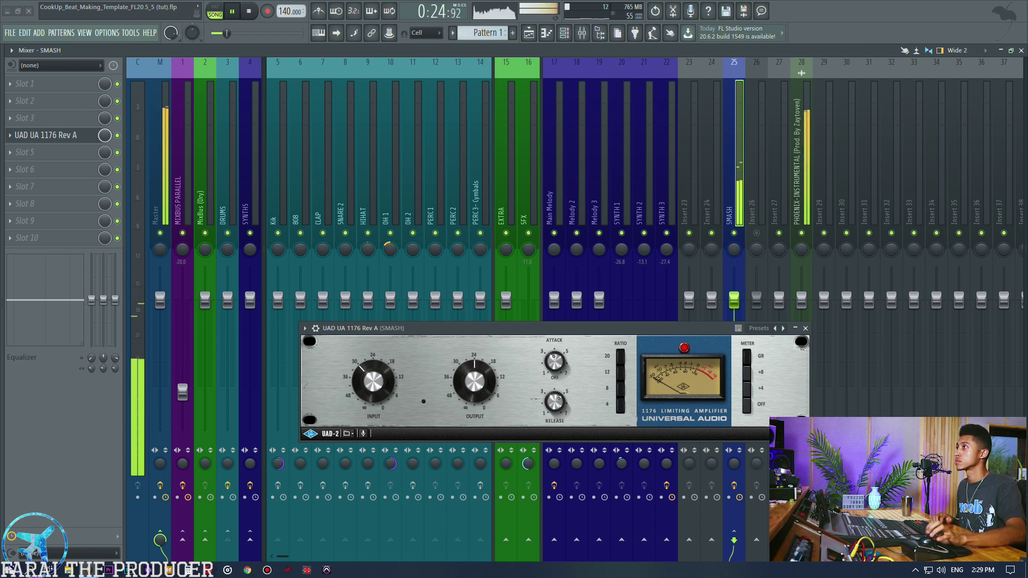
{"action": "left_click", "coordinate": [529, 35]}
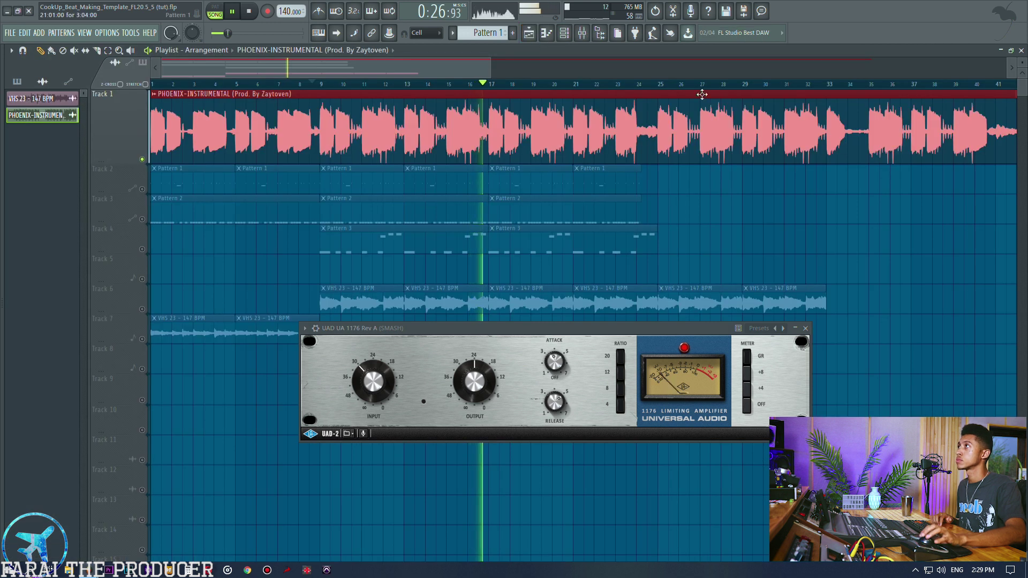
Step: Lower the 1176 output to -25.60 dB and compare the SMASH bus muted and unmuted
{"action": "left_click", "coordinate": [582, 32]}
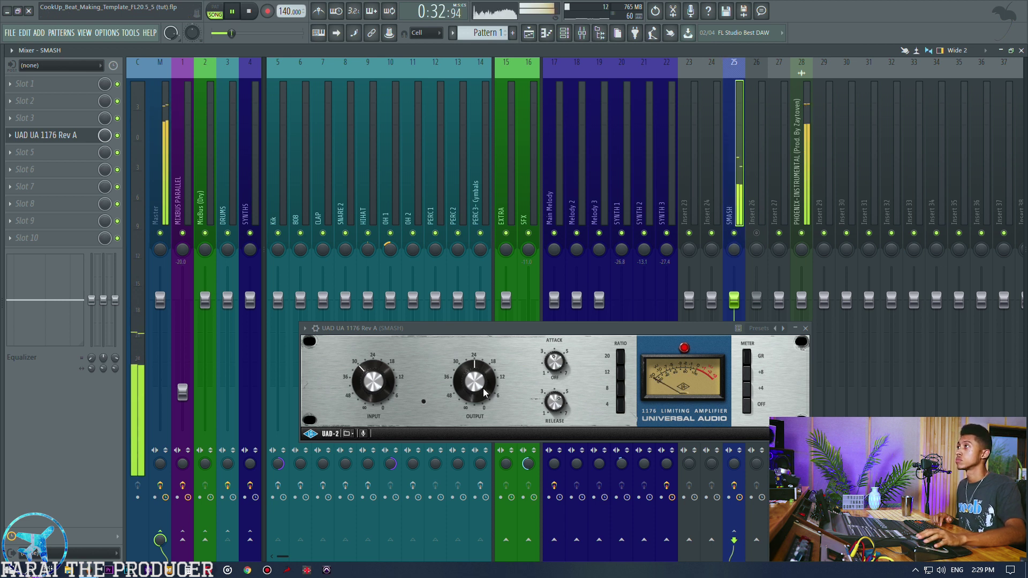
{"action": "left_click_drag", "start_coordinate": [484, 392], "coordinate": [487, 387]}
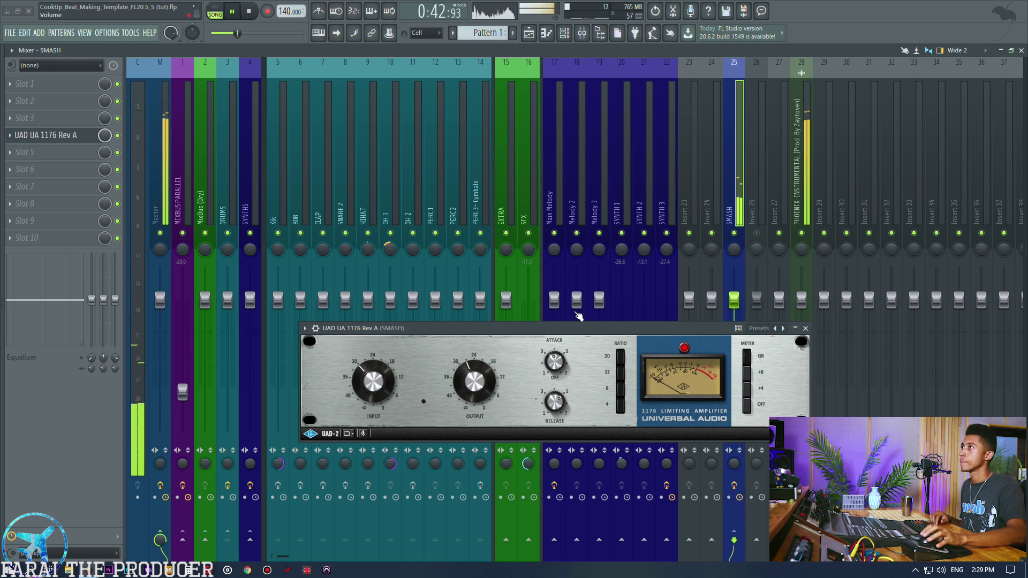
{"action": "left_click", "coordinate": [737, 233]}
{"action": "left_click", "coordinate": [737, 234]}
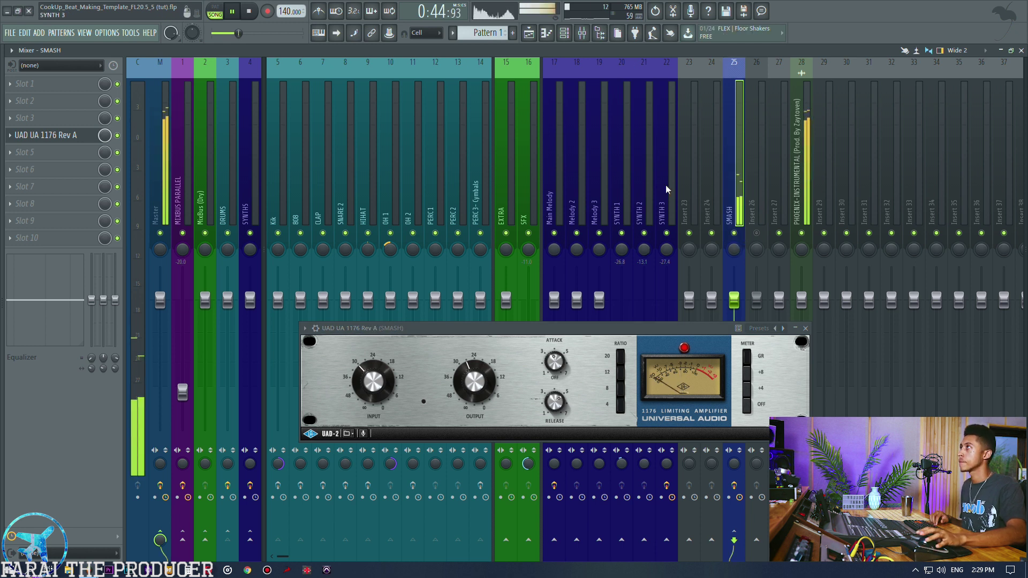
Step: Play the beat from bar 33 and compare it with the SMASH bus muted
{"action": "left_click", "coordinate": [527, 37]}
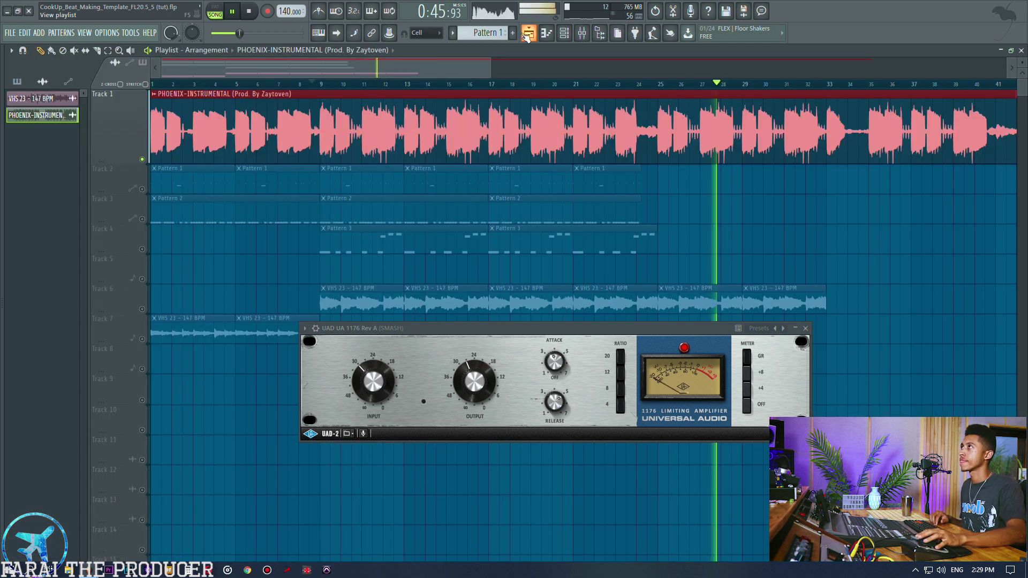
{"action": "left_click", "coordinate": [831, 85]}
{"action": "left_click", "coordinate": [582, 33]}
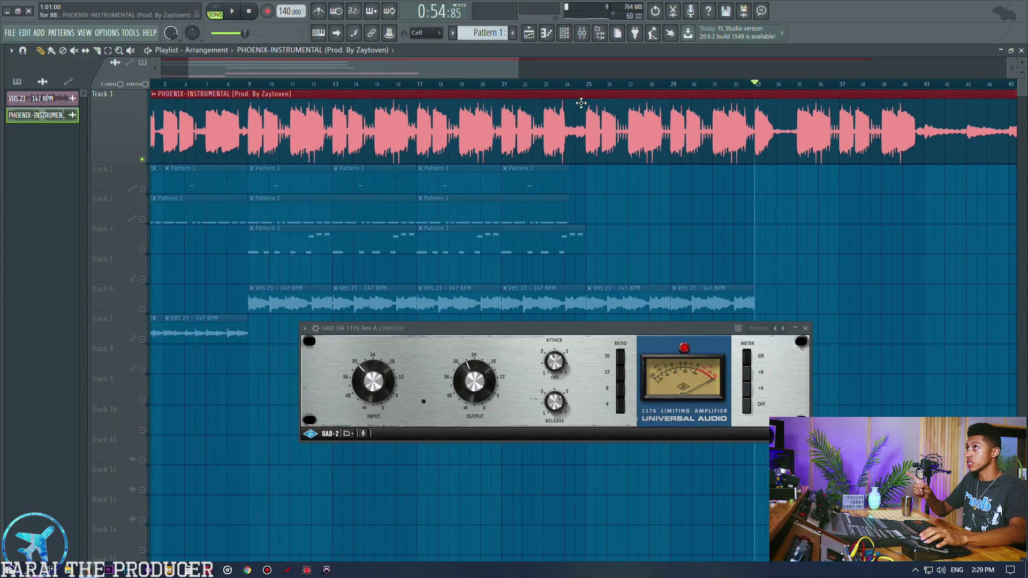
{"action": "key", "text": "ctrl+d"}
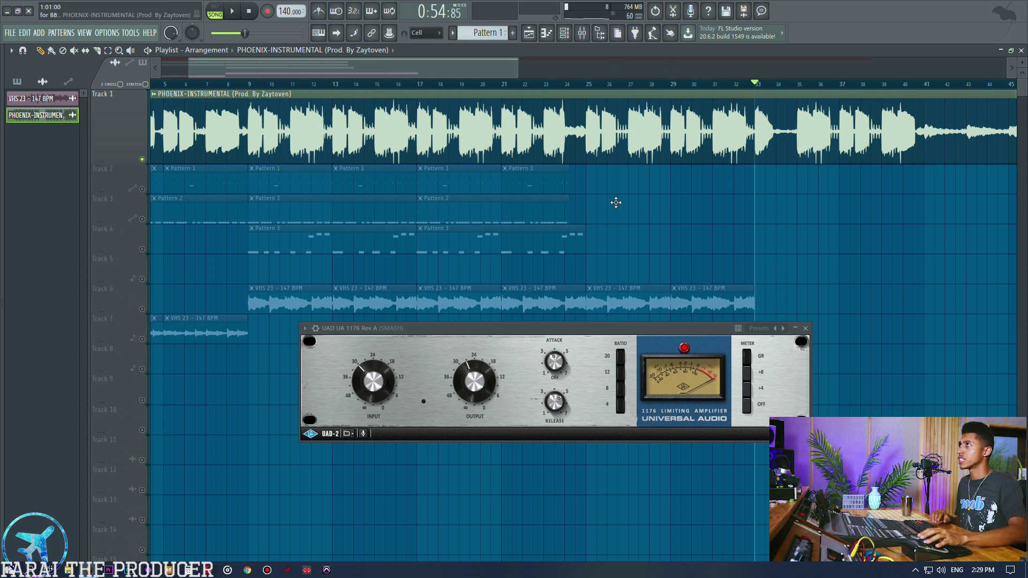
{"action": "key", "text": "space"}
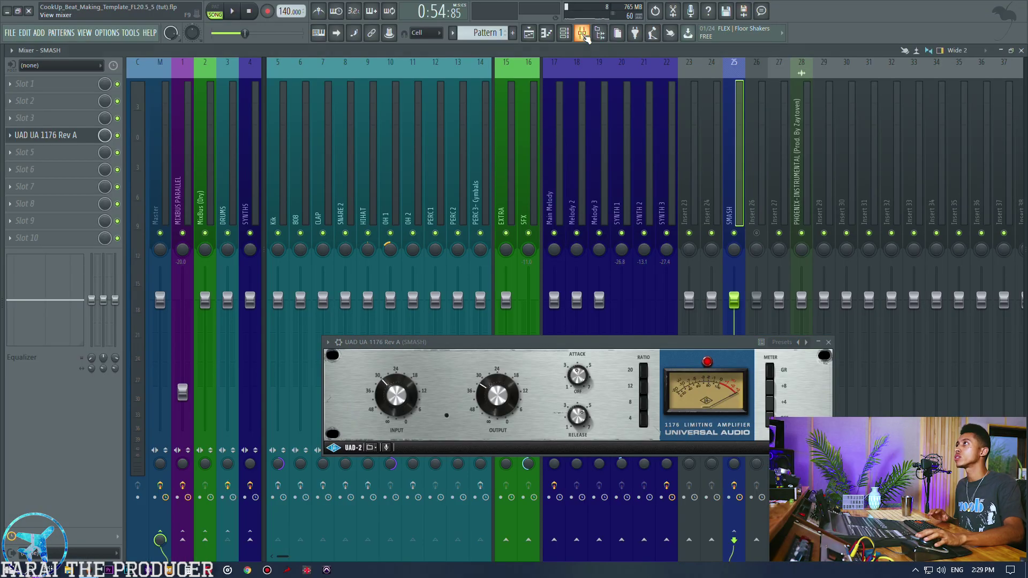
{"action": "key", "text": "space"}
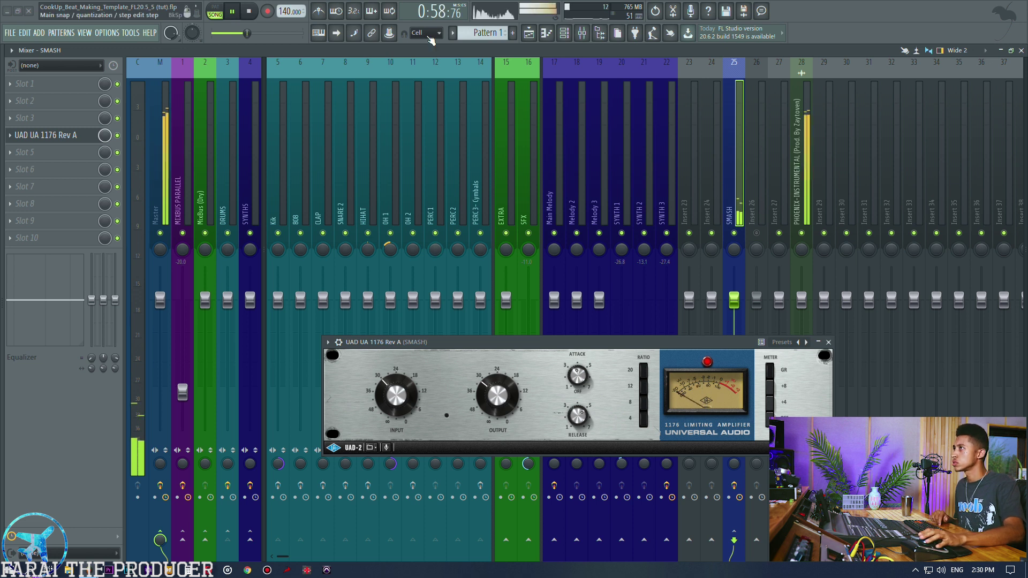
{"action": "left_click", "coordinate": [734, 233]}
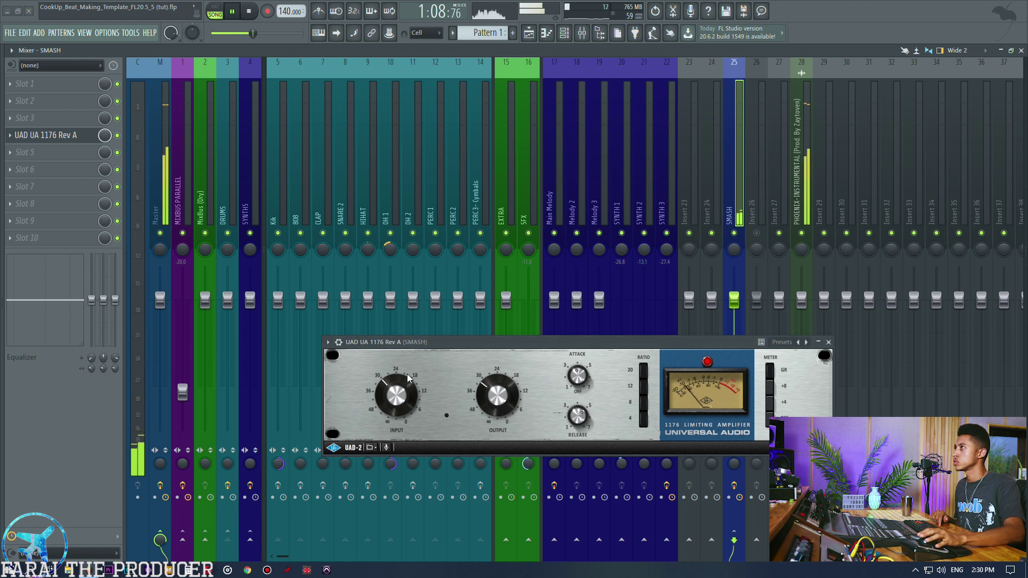
Step: Set the 1176 to the combined 8:1 and 12:1 ratio
{"action": "key", "text": "space"}
{"action": "left_click_drag", "start_coordinate": [472, 343], "coordinate": [495, 342]}
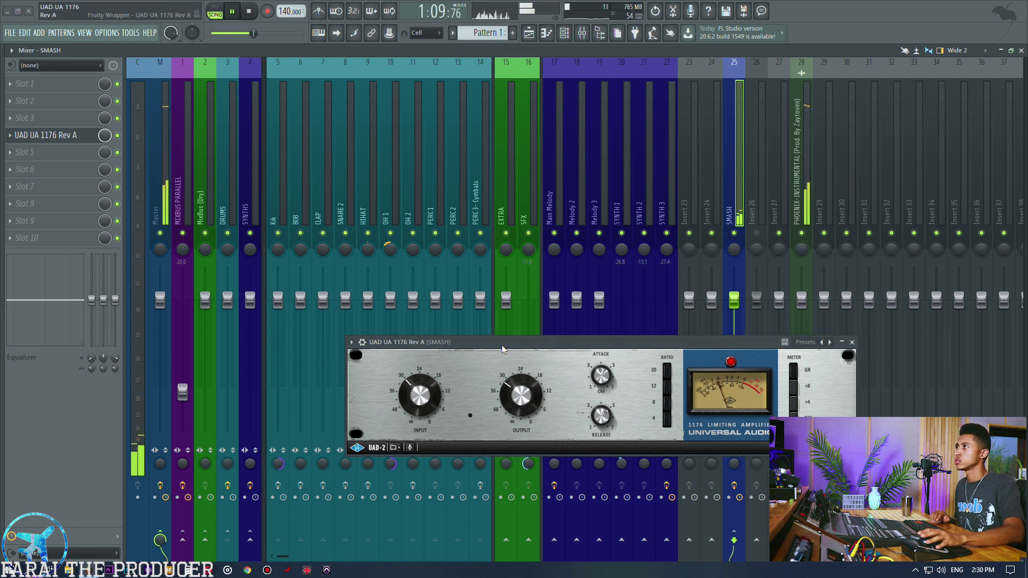
{"action": "left_click", "coordinate": [666, 386]}
{"action": "left_click", "coordinate": [663, 400]}
{"action": "left_click", "coordinate": [668, 390], "text": "shift"}
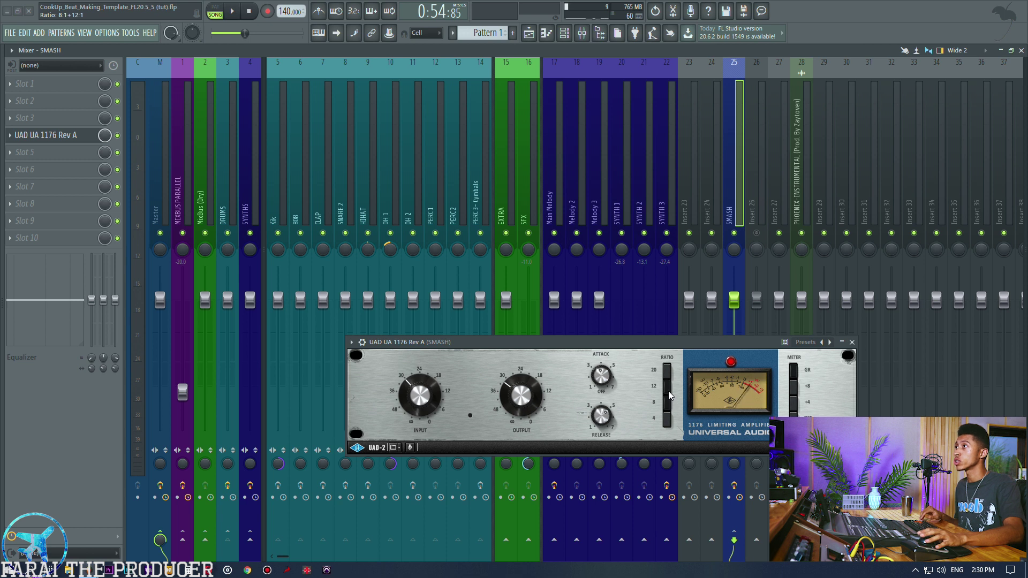
{"action": "left_click_drag", "start_coordinate": [615, 342], "coordinate": [616, 320]}
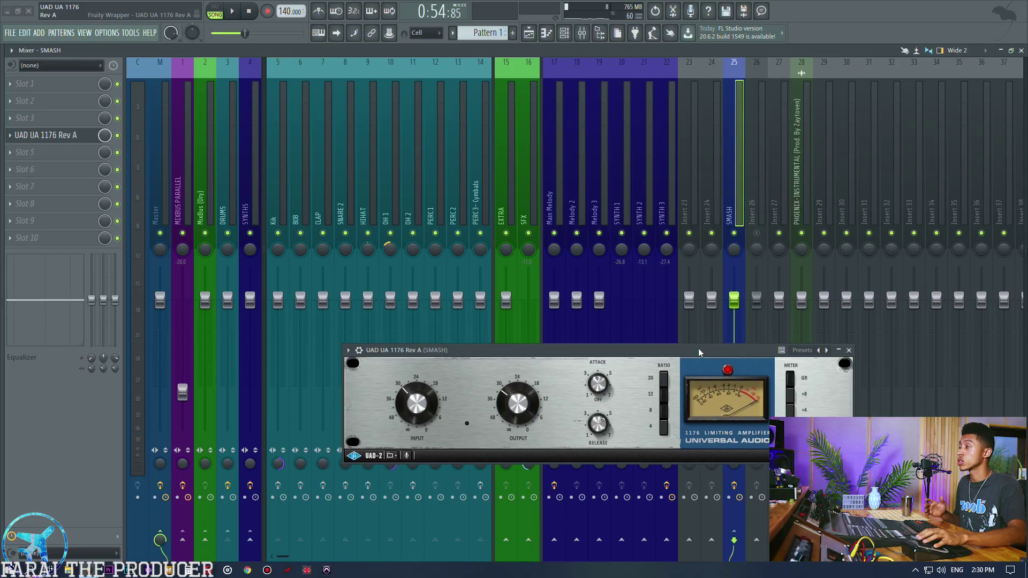
Step: Play the beat and dial the 1176 input to -14.64 dB and output to -31.12 dB
{"action": "key", "text": "space"}
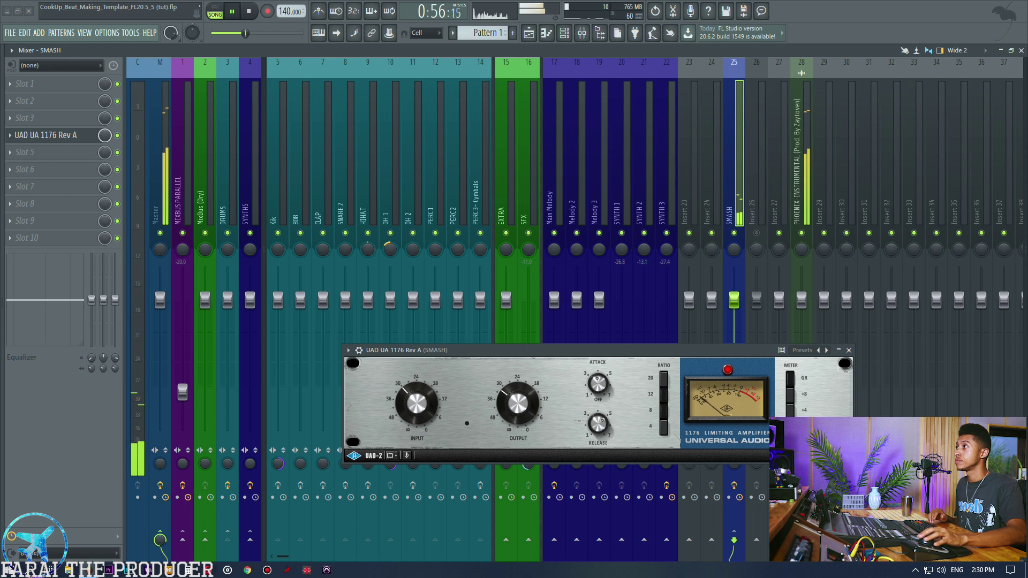
{"action": "left_click_drag", "start_coordinate": [532, 384], "coordinate": [519, 413]}
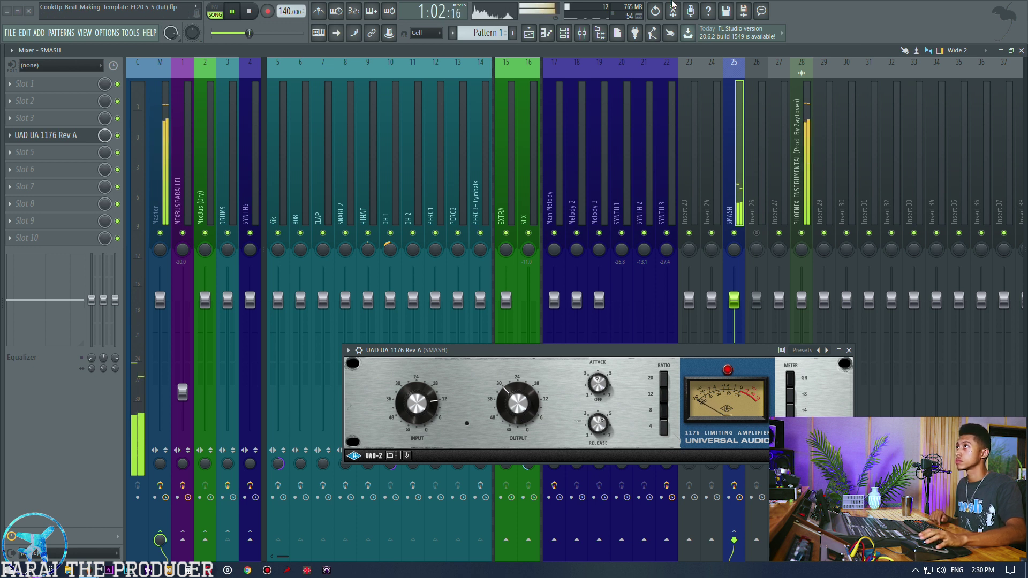
{"action": "left_click_drag", "start_coordinate": [415, 403], "coordinate": [411, 380]}
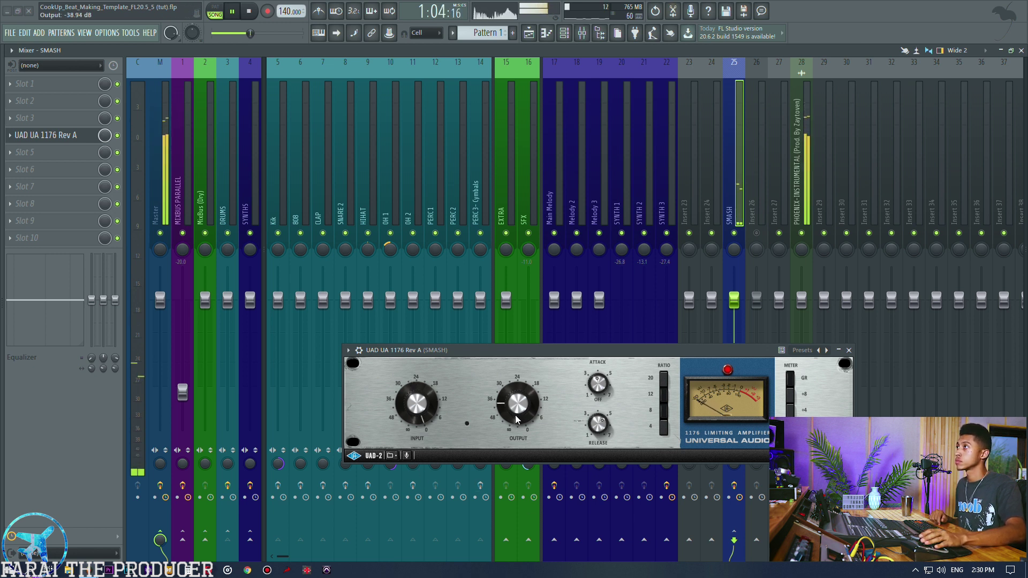
{"action": "left_click_drag", "start_coordinate": [515, 415], "coordinate": [511, 411]}
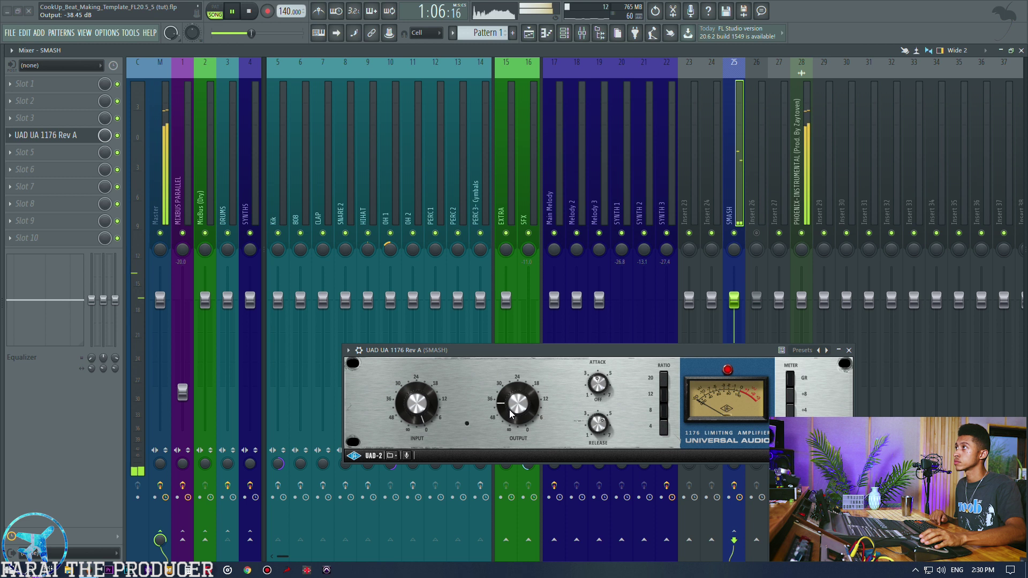
{"action": "left_click_drag", "start_coordinate": [416, 415], "coordinate": [416, 443]}
{"action": "left_click_drag", "start_coordinate": [513, 408], "coordinate": [513, 404]}
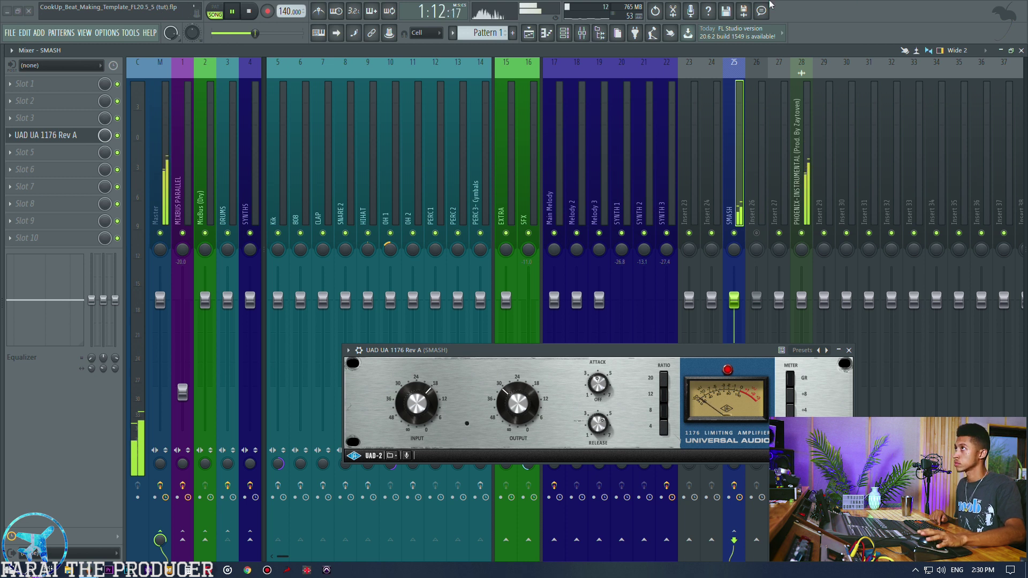
Step: Load S1 Imager Stereo into Slot 8 and lower the 1176 output to -32.08 dB
{"action": "key", "text": "space"}
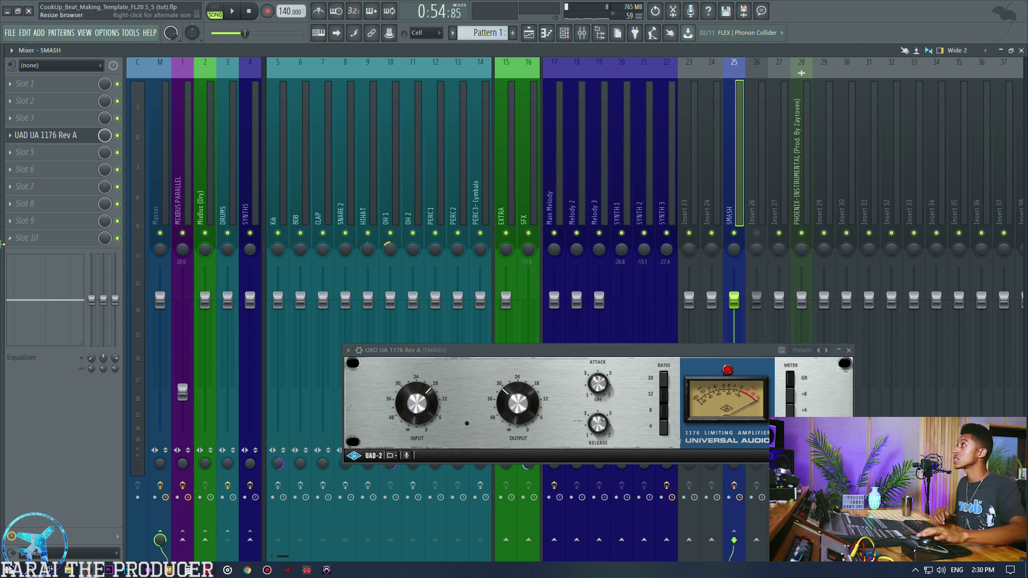
{"action": "left_click", "coordinate": [59, 210]}
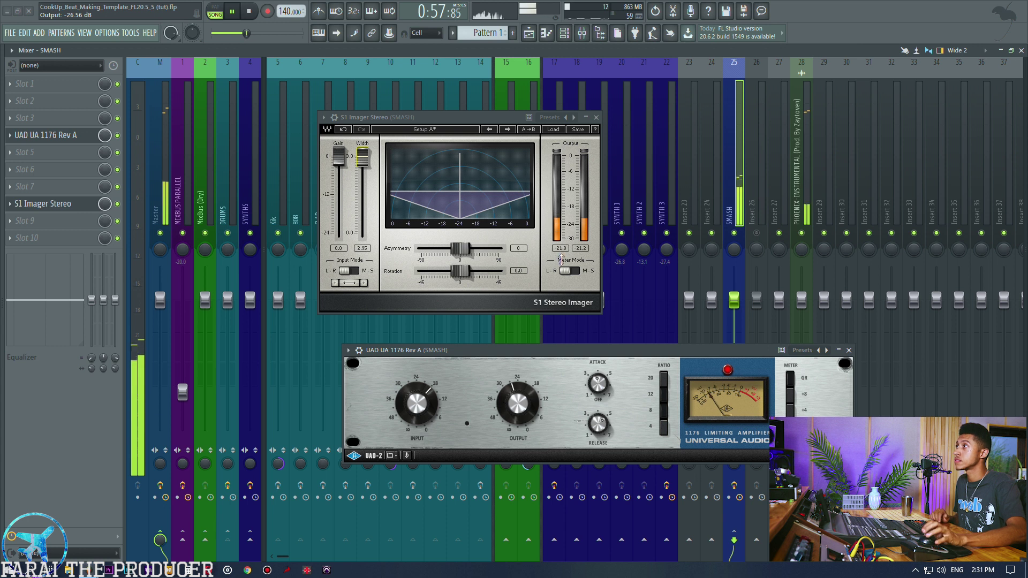
{"action": "left_click_drag", "start_coordinate": [434, 410], "coordinate": [433, 413]}
{"action": "left_click_drag", "start_coordinate": [538, 407], "coordinate": [527, 419]}
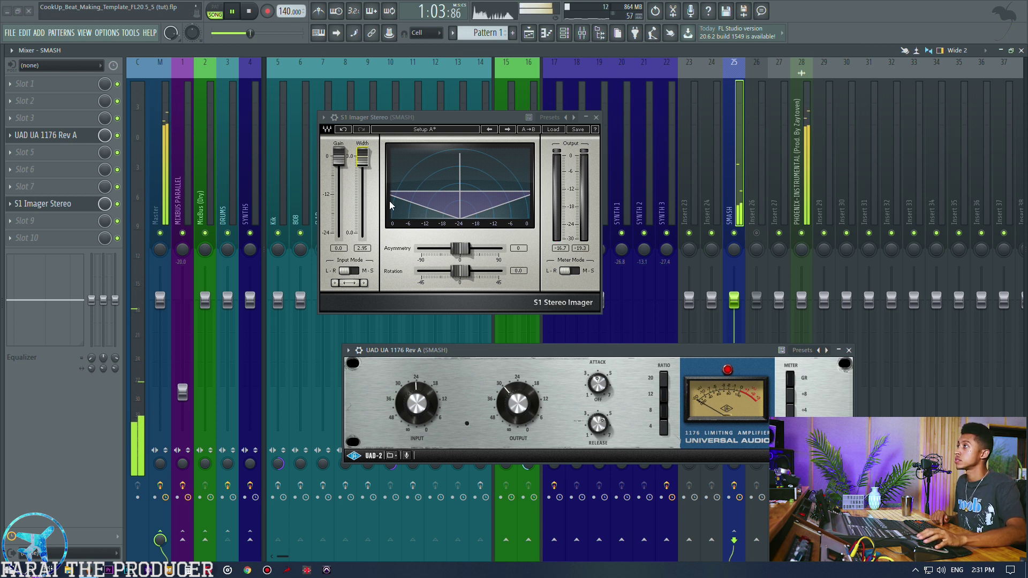
Step: Narrow the S1 width to 1.30, raise the 1176 output to -26.32 dB, and compare SMASH muted
{"action": "left_click_drag", "start_coordinate": [368, 161], "coordinate": [368, 171]}
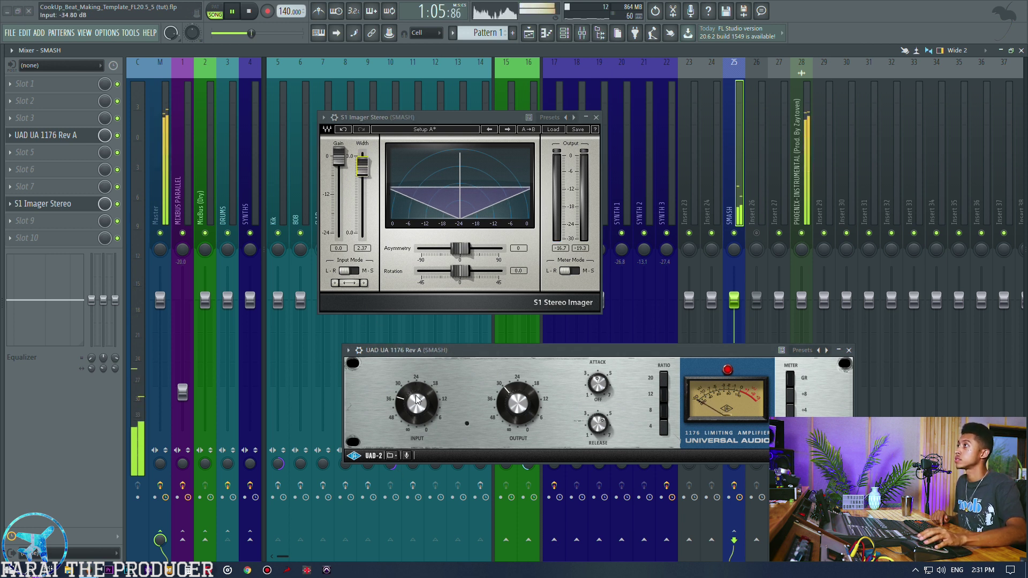
{"action": "left_click_drag", "start_coordinate": [527, 408], "coordinate": [533, 389]}
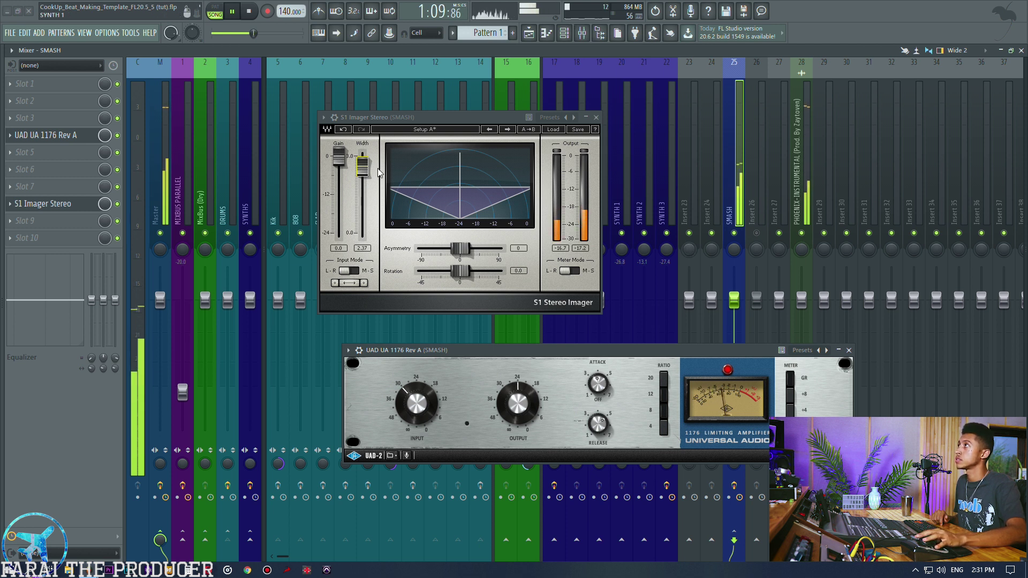
{"action": "left_click_drag", "start_coordinate": [362, 167], "coordinate": [362, 187]}
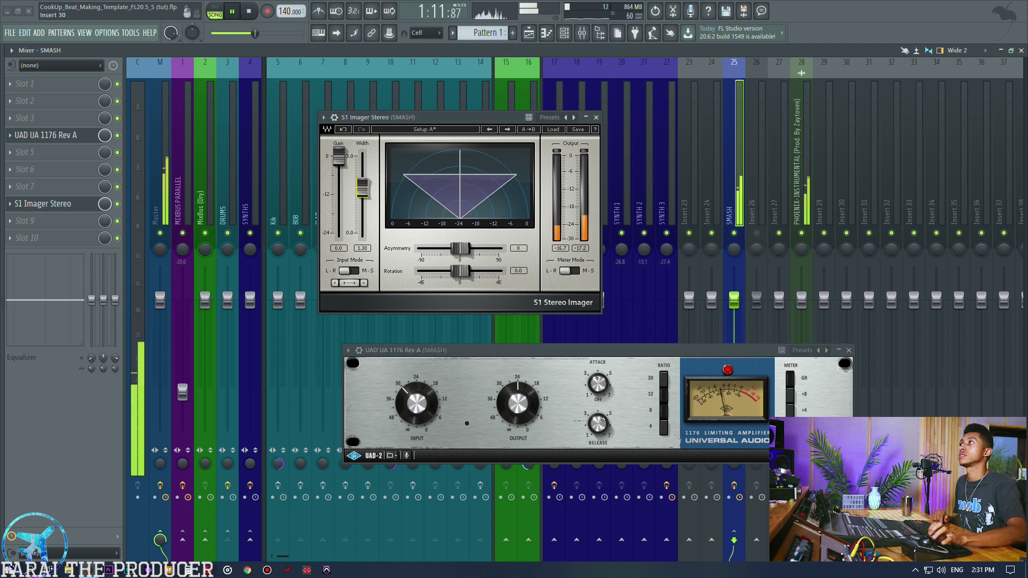
{"action": "left_click", "coordinate": [734, 233]}
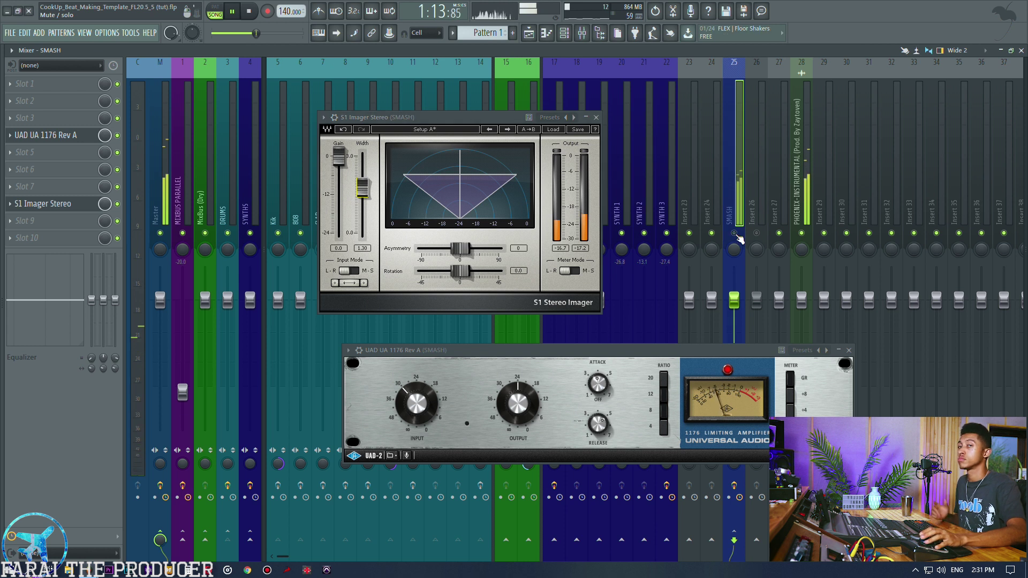
{"action": "left_click", "coordinate": [735, 234]}
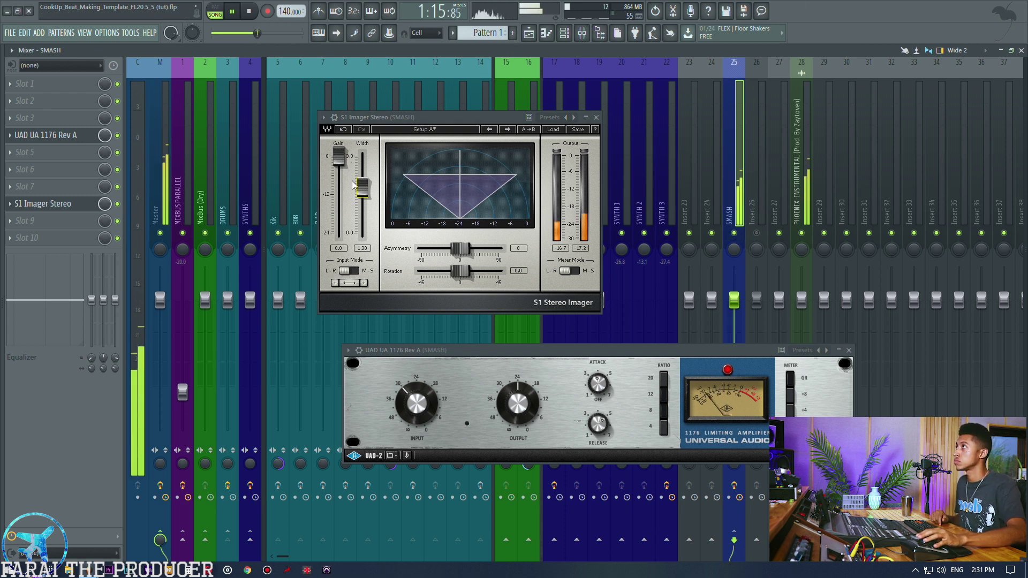
Step: Trim the S1 width to about 1.1, nudge the 1176 output down, and stop playback
{"action": "left_click_drag", "start_coordinate": [361, 188], "coordinate": [361, 192]}
{"action": "left_click_drag", "start_coordinate": [525, 390], "coordinate": [525, 396]}
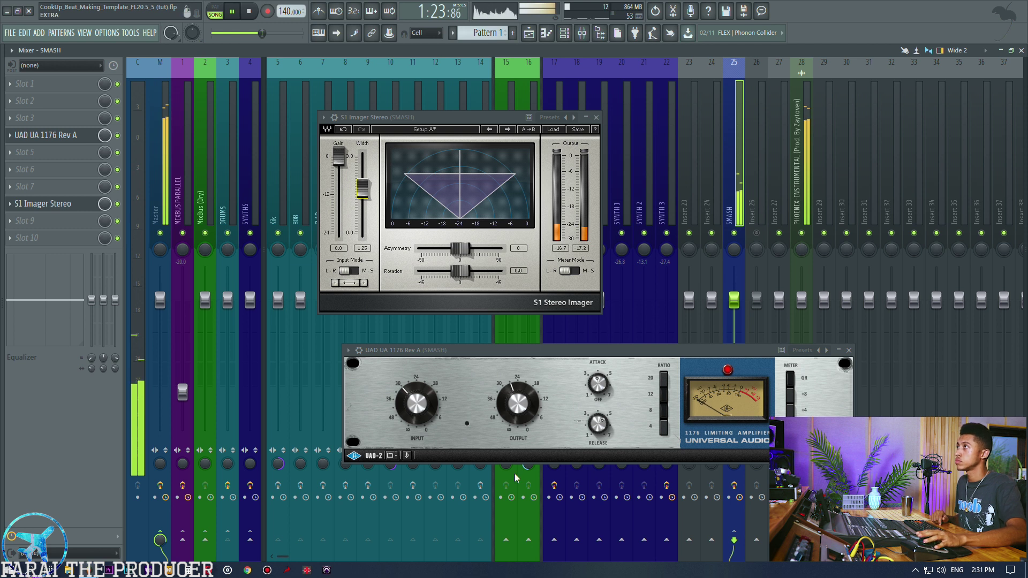
{"action": "left_click_drag", "start_coordinate": [365, 197], "coordinate": [364, 200]}
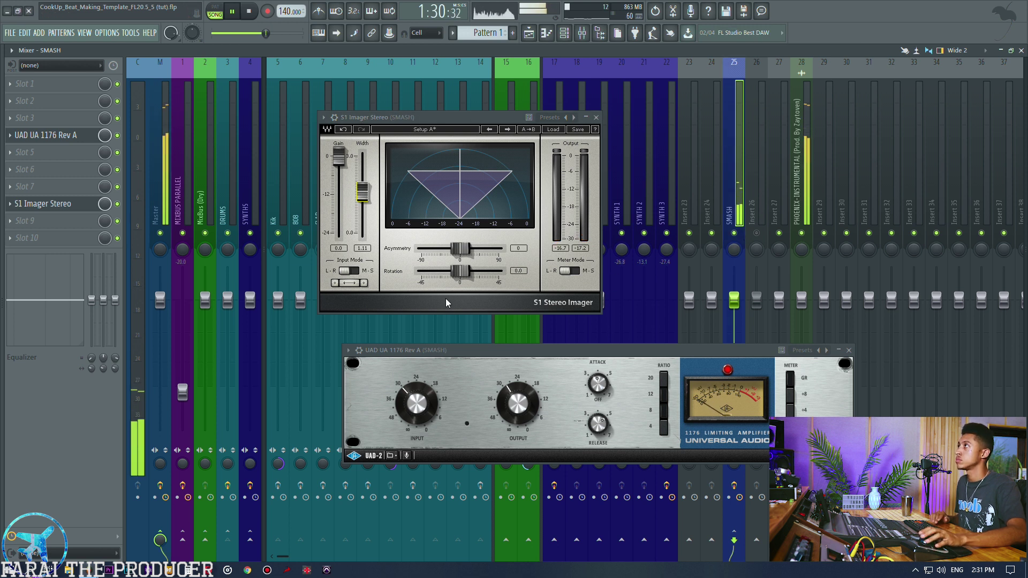
{"action": "key", "text": "space"}
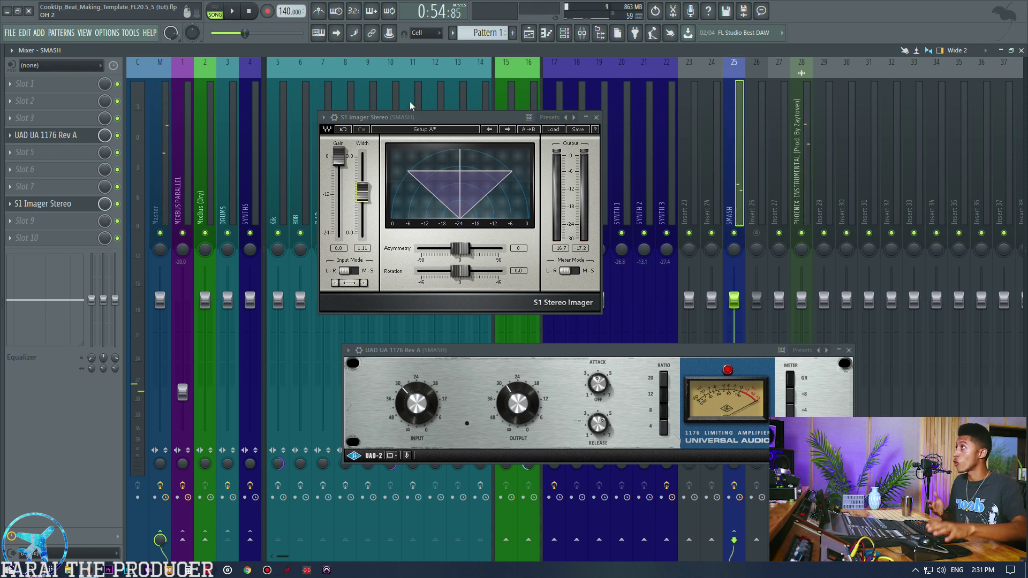
Step: Replace the S1 Imager with Acme Opticom XLA-3 and move it right after the 1176
{"action": "left_click", "coordinate": [9, 204]}
{"action": "mouse_move", "coordinate": [26, 218]}
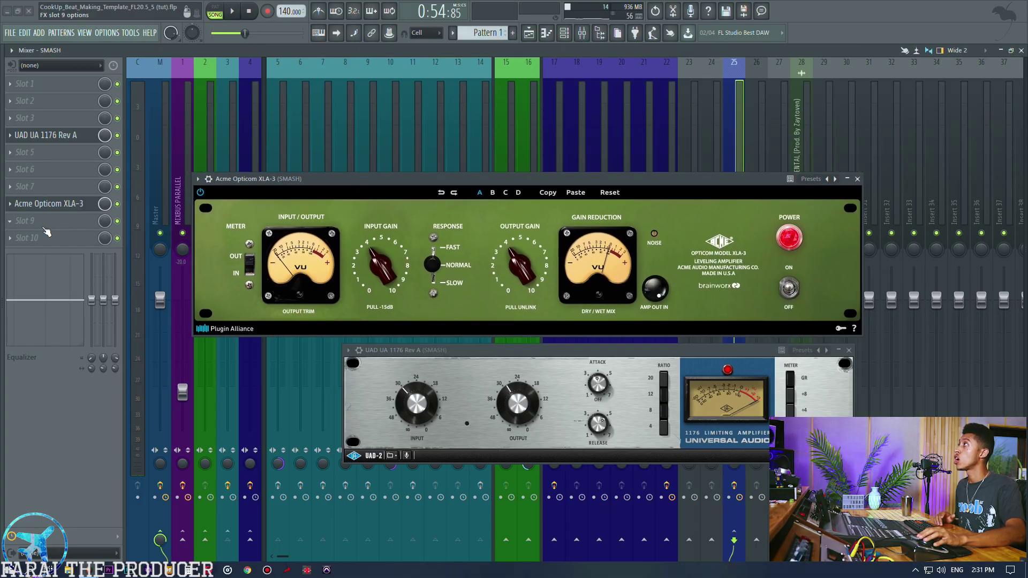
{"action": "left_click", "coordinate": [116, 136]}
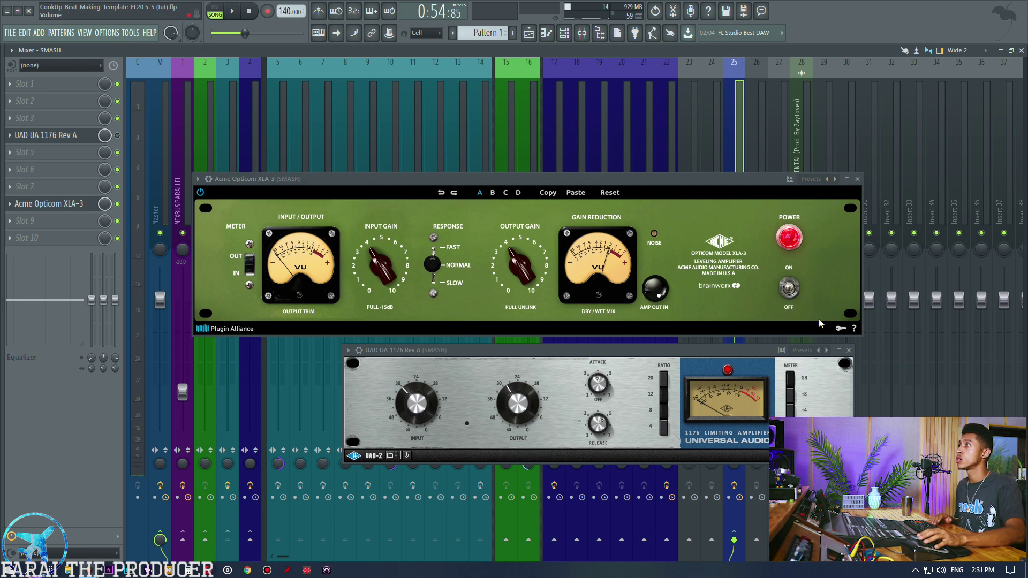
{"action": "left_click", "coordinate": [117, 136]}
{"action": "left_click_drag", "start_coordinate": [48, 204], "coordinate": [49, 152]}
Step: Lower the Opticom input gain, set response to Slow, and output gain to about 3.4
{"action": "key", "text": "space"}
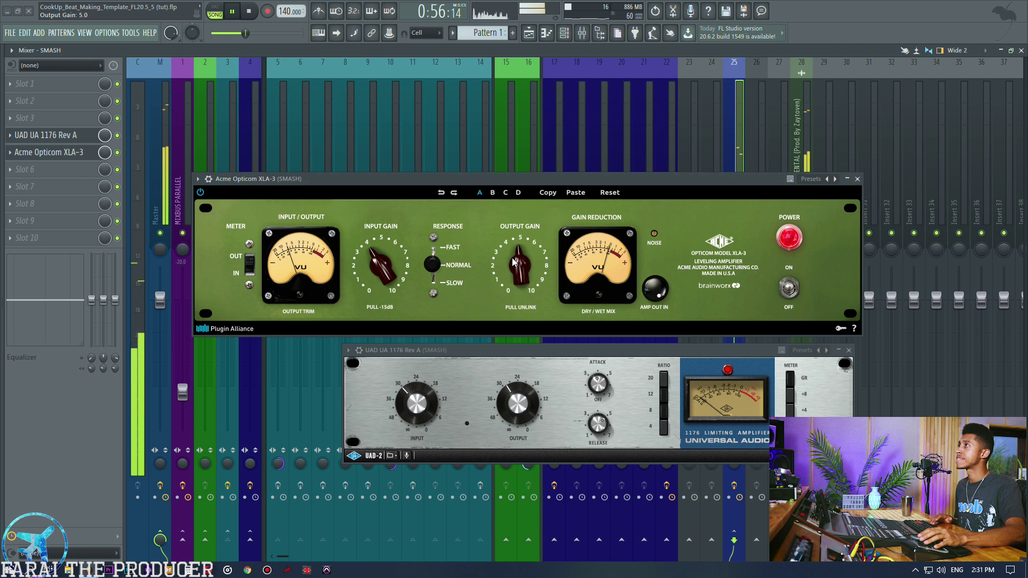
{"action": "left_click_drag", "start_coordinate": [511, 265], "coordinate": [527, 277]}
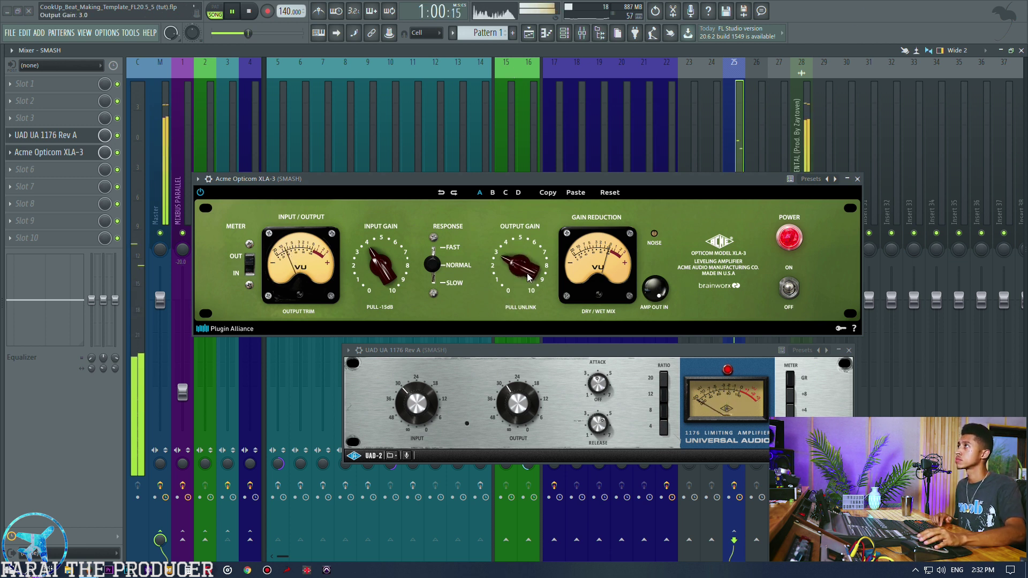
{"action": "left_click_drag", "start_coordinate": [382, 261], "coordinate": [382, 274]}
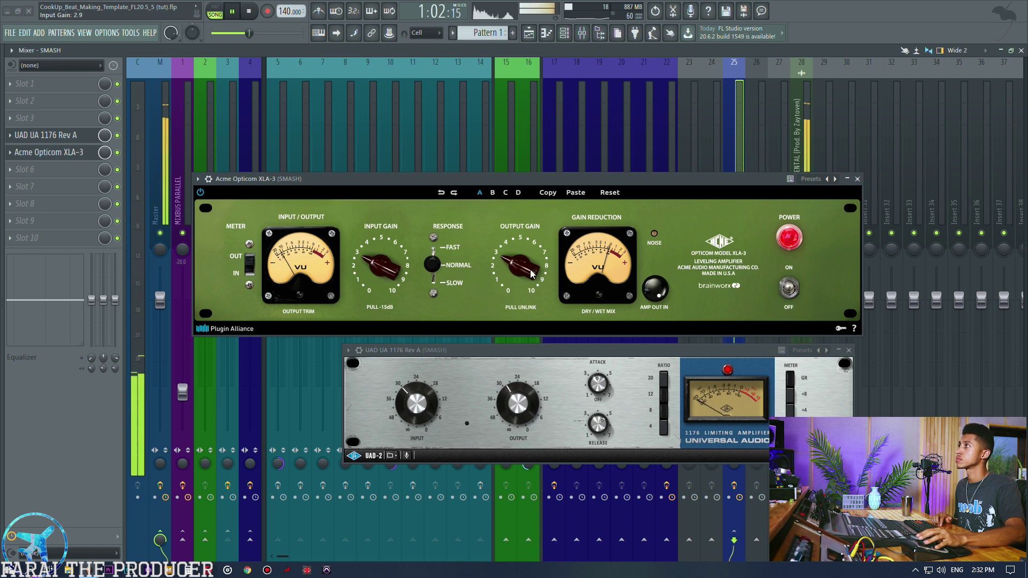
{"action": "left_click_drag", "start_coordinate": [529, 271], "coordinate": [529, 264]}
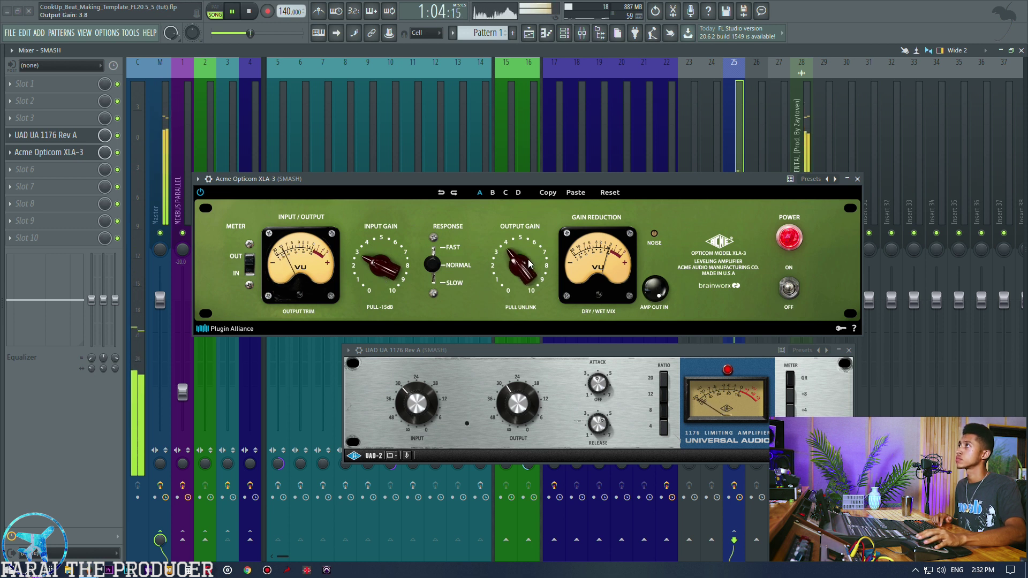
{"action": "left_click", "coordinate": [432, 246]}
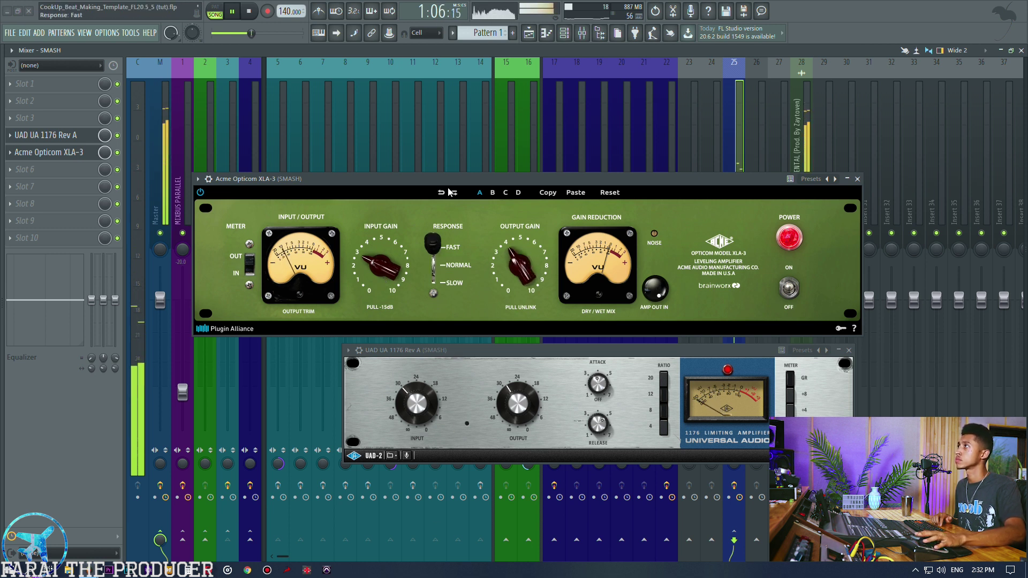
{"action": "left_click", "coordinate": [434, 273]}
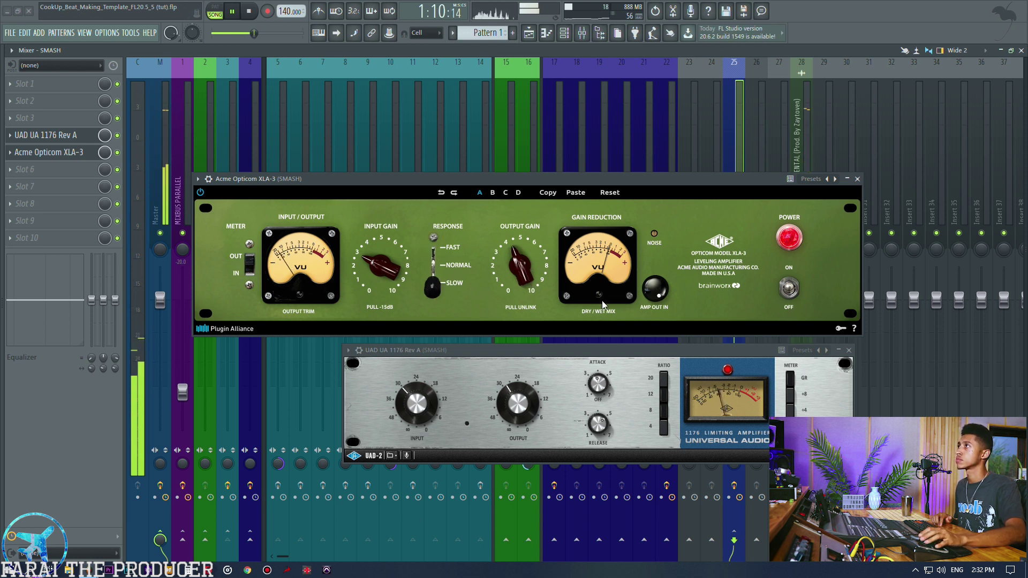
{"action": "left_click_drag", "start_coordinate": [518, 263], "coordinate": [516, 277]}
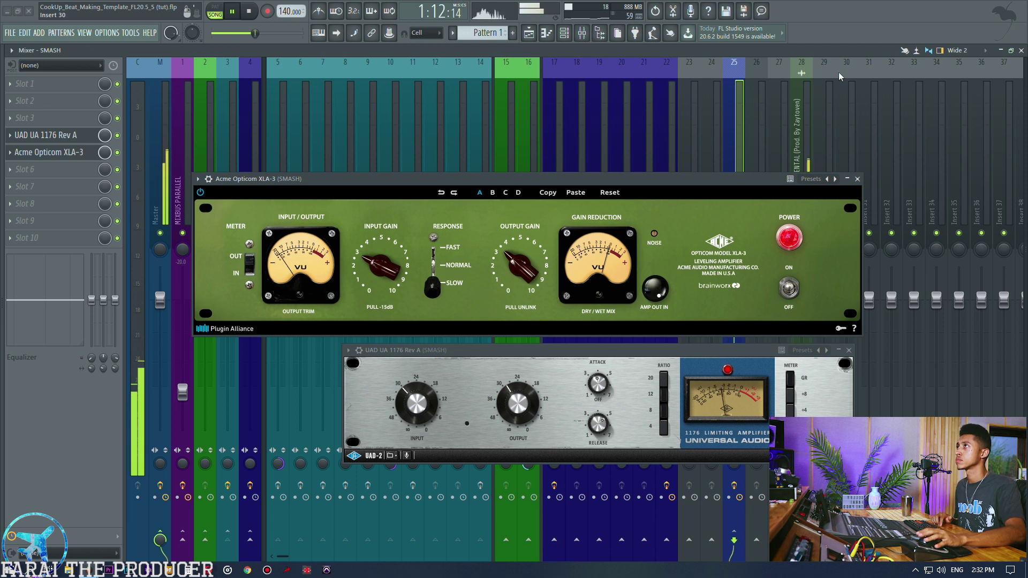
Step: Bring the Opticom output gain down further to about 2.8 and close the plugin windows
{"action": "left_click", "coordinate": [856, 178]}
{"action": "left_click", "coordinate": [848, 350]}
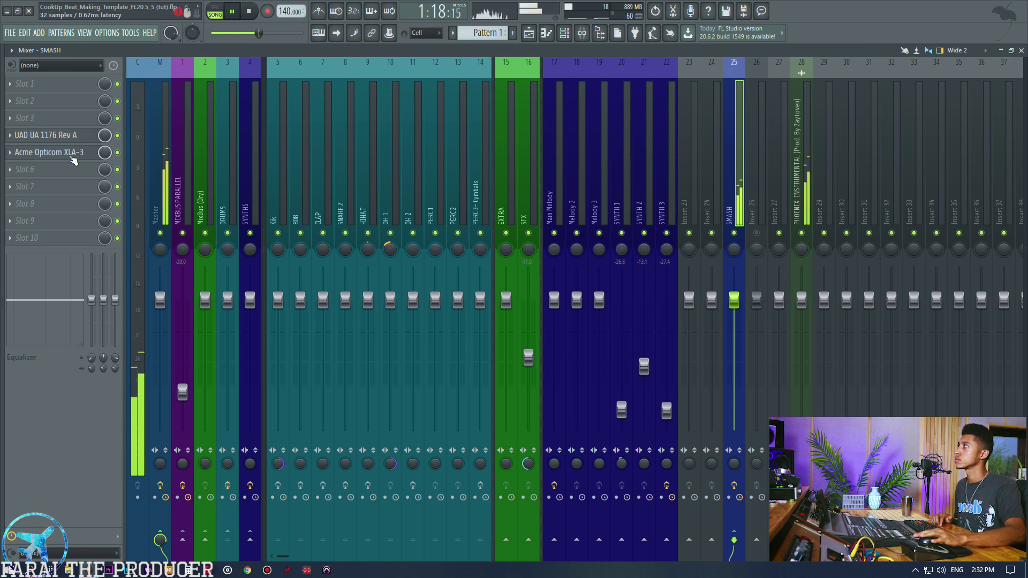
{"action": "left_click", "coordinate": [49, 152]}
{"action": "left_click_drag", "start_coordinate": [514, 263], "coordinate": [518, 283]}
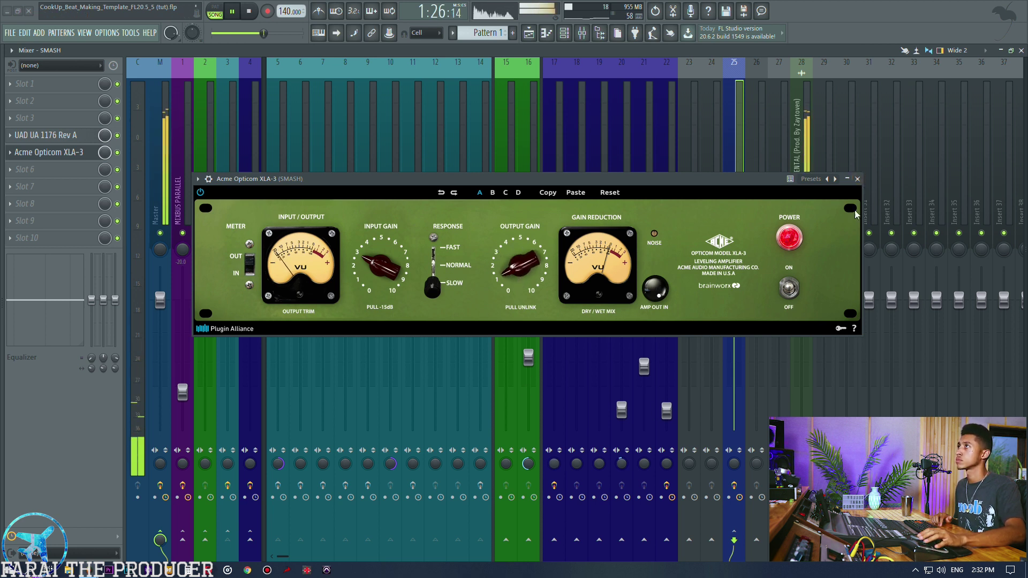
{"action": "left_click", "coordinate": [864, 181]}
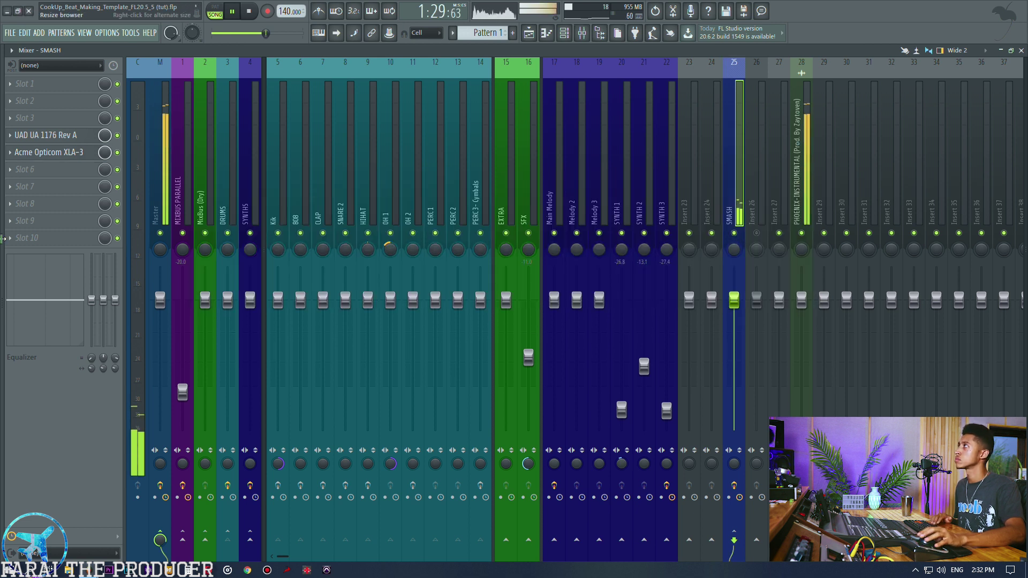
Step: Replace the Opticom on the SMASH bus with SSL Native X-Saturator v6
{"action": "key", "text": "space"}
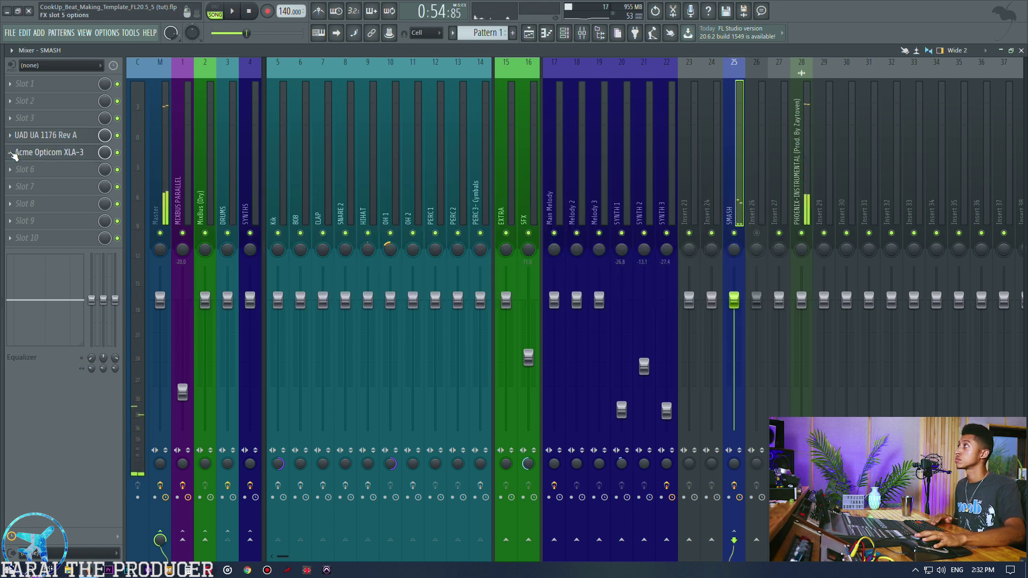
{"action": "left_click", "coordinate": [10, 152]}
{"action": "mouse_move", "coordinate": [35, 167]}
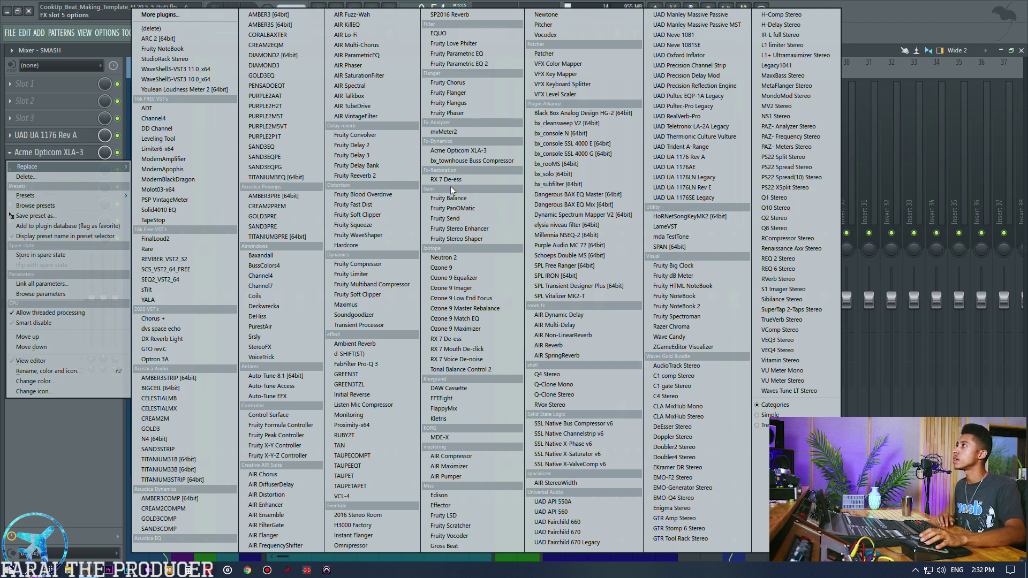
{"action": "left_click", "coordinate": [600, 452]}
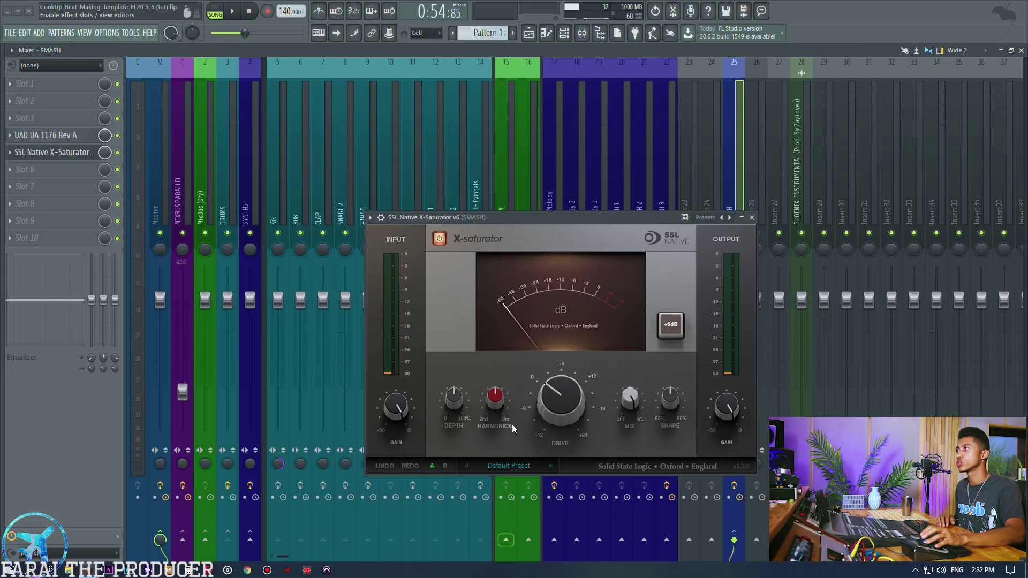
Step: Set the X-Saturator to 6.5 dB drive, -3.1 dB output gain and mix 72
{"action": "key", "text": "space"}
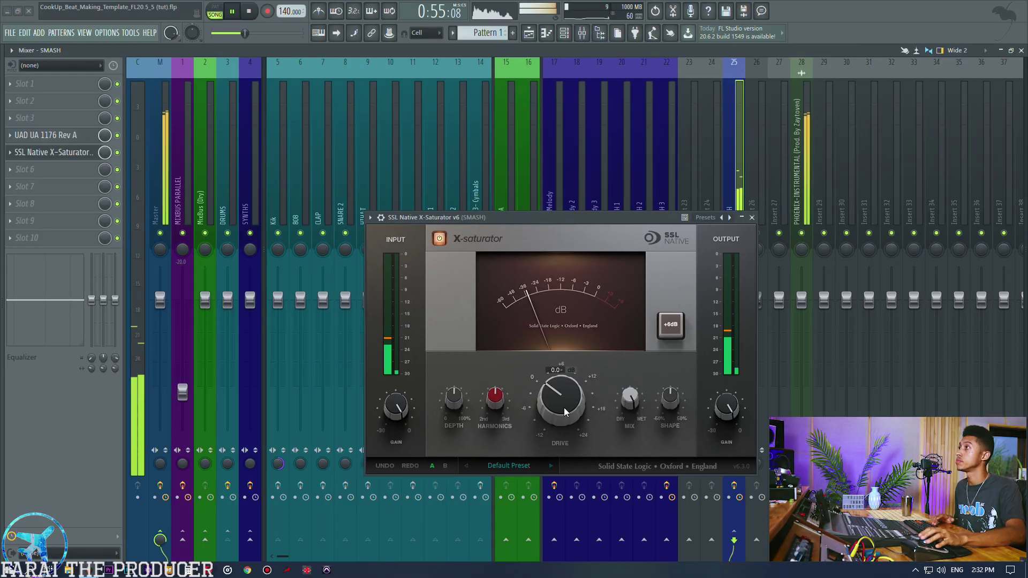
{"action": "left_click_drag", "start_coordinate": [563, 407], "coordinate": [565, 380]}
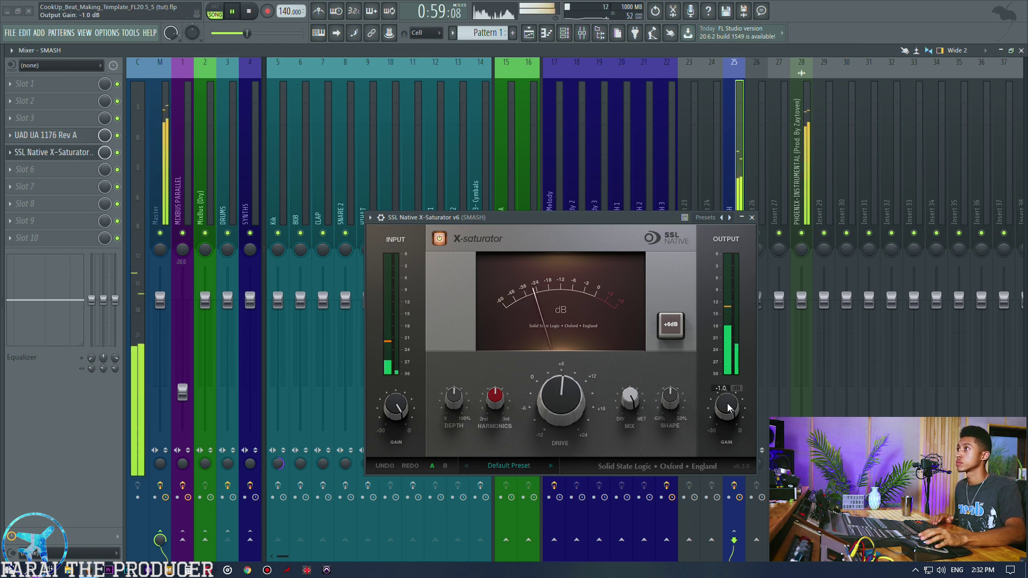
{"action": "left_click_drag", "start_coordinate": [726, 406], "coordinate": [727, 410]}
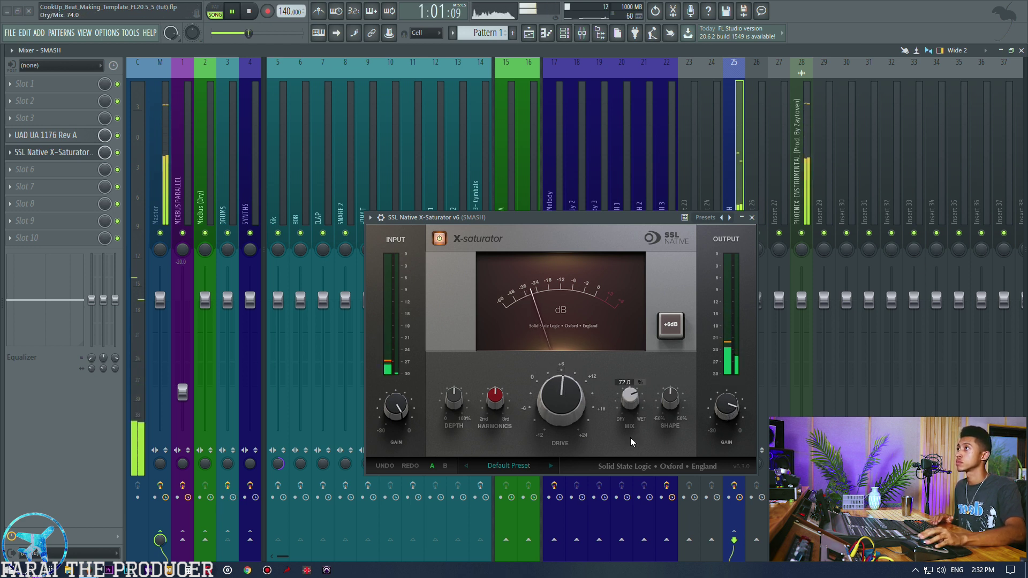
{"action": "scroll", "coordinate": [721, 423], "scroll_direction": "down", "scroll_amount": 1}
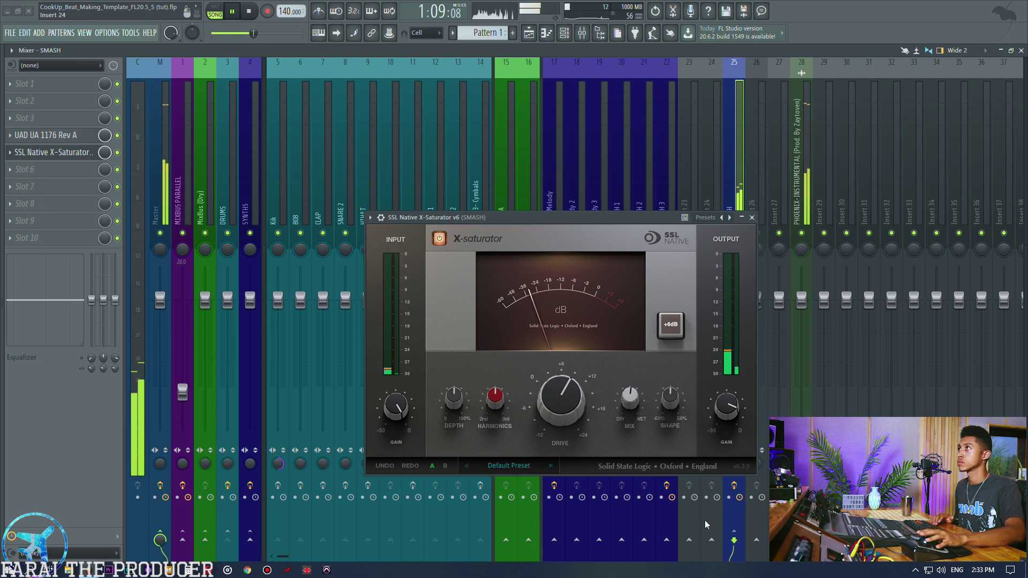
{"action": "left_click", "coordinate": [751, 216]}
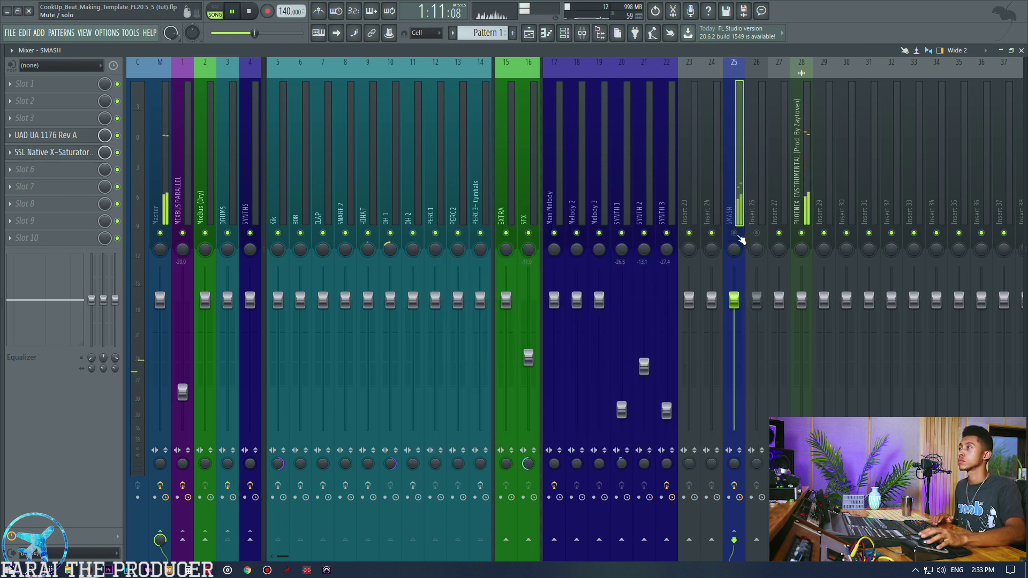
Step: Unmute SMASH, reopen the X-Saturator and move its window off the SMASH channel
{"action": "left_click", "coordinate": [734, 233]}
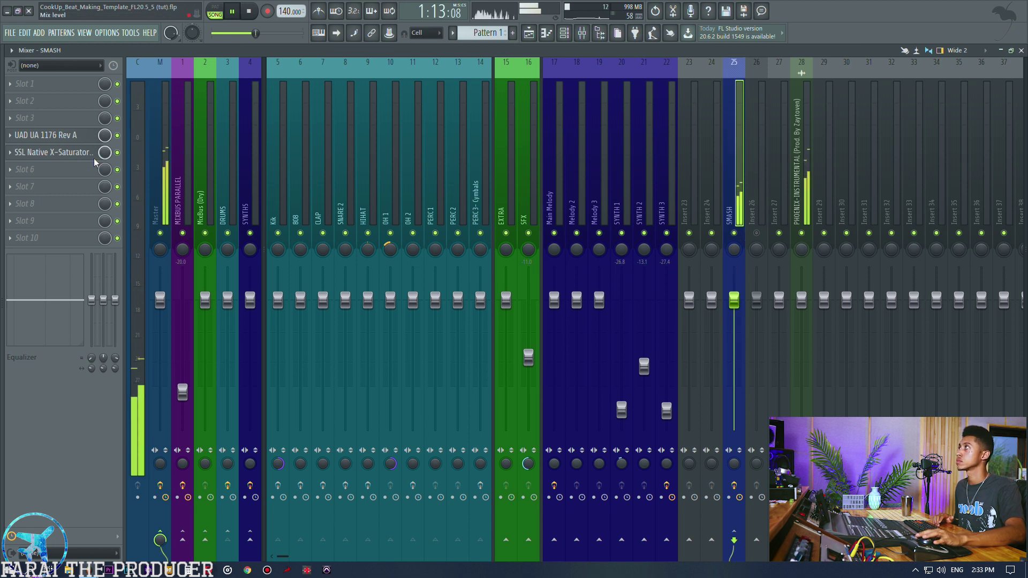
{"action": "left_click", "coordinate": [80, 153]}
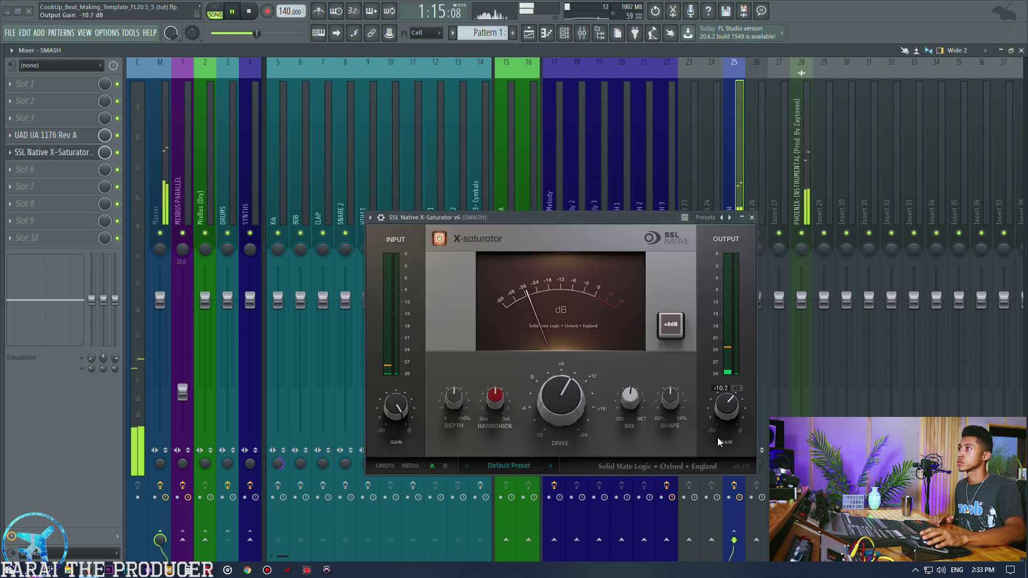
{"action": "left_click_drag", "start_coordinate": [688, 218], "coordinate": [597, 225]}
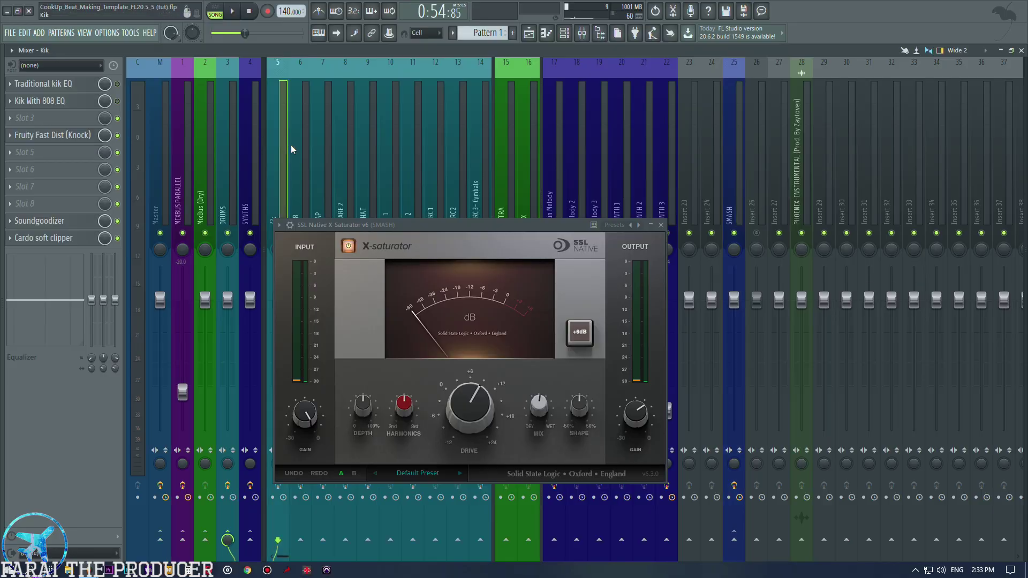
Step: Close the X-Saturator window and pull the drum faders, including HIHAT, lower
{"action": "left_click", "coordinate": [368, 147]}
{"action": "left_click", "coordinate": [478, 140]}
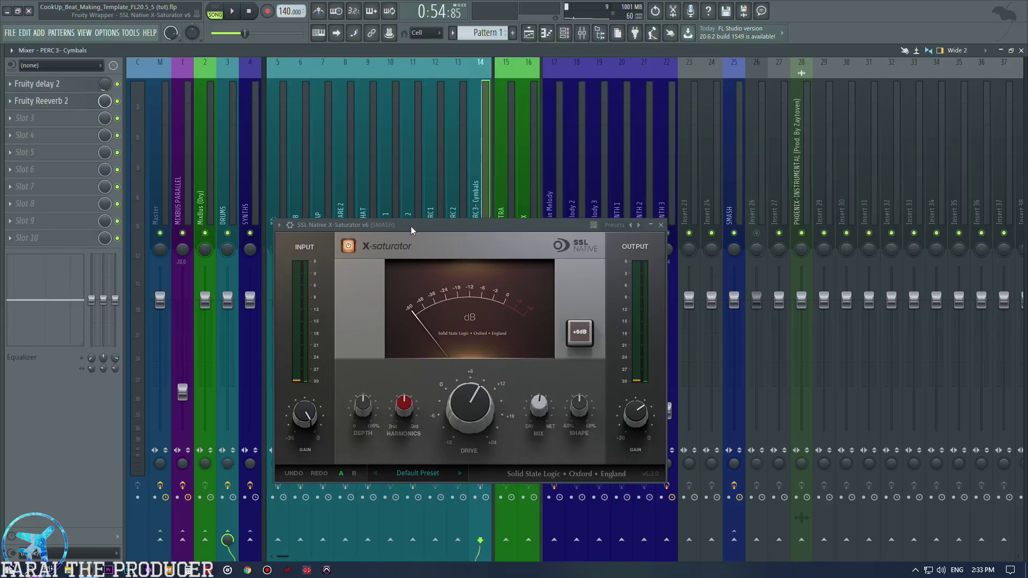
{"action": "left_click_drag", "start_coordinate": [499, 229], "coordinate": [804, 226]}
{"action": "left_click", "coordinate": [965, 220]}
{"action": "left_click", "coordinate": [278, 161]}
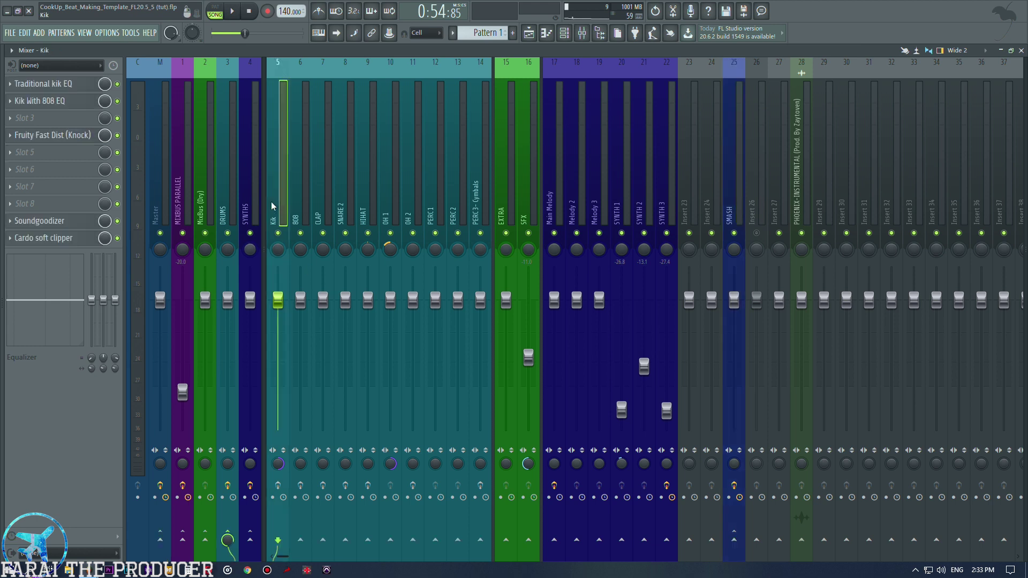
{"action": "left_click_drag", "start_coordinate": [300, 300], "coordinate": [373, 332]}
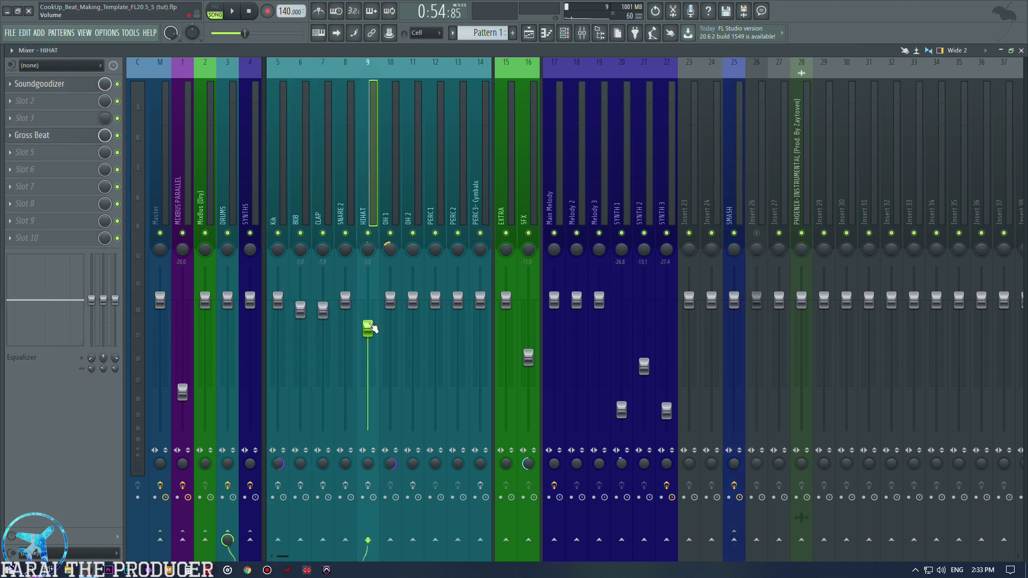